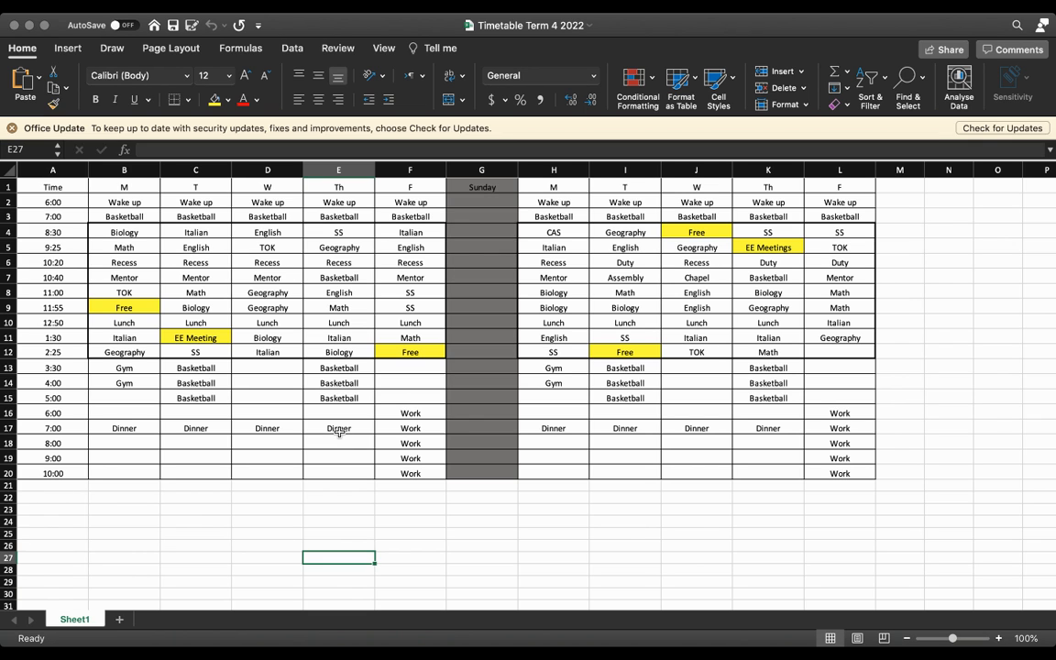
pyautogui.click(100, 396)
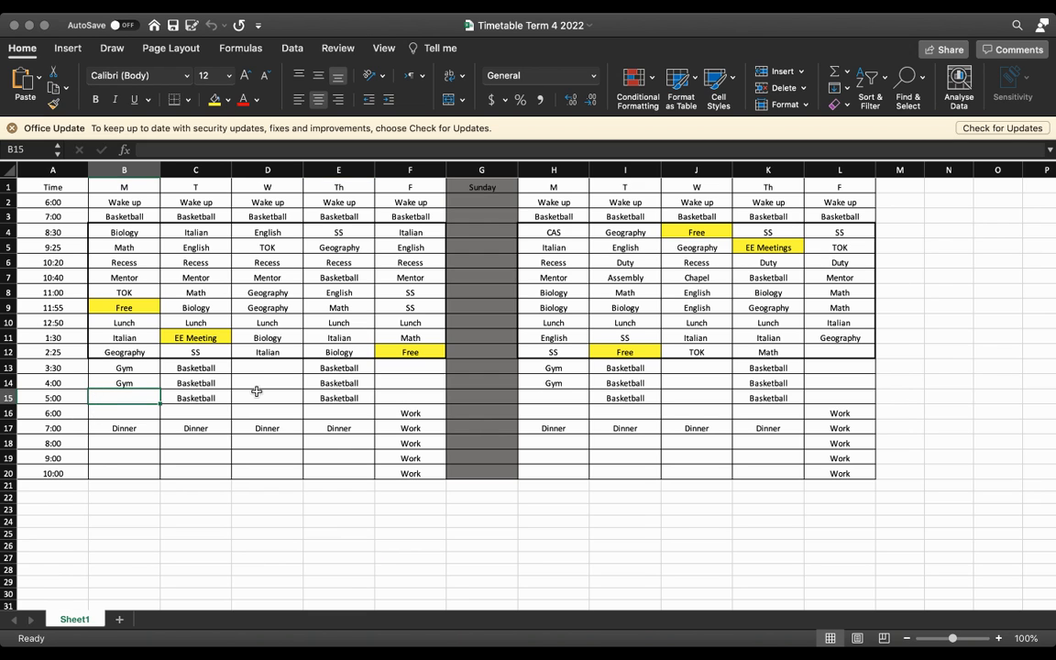
pyautogui.press('Right')
pyautogui.press('Right')
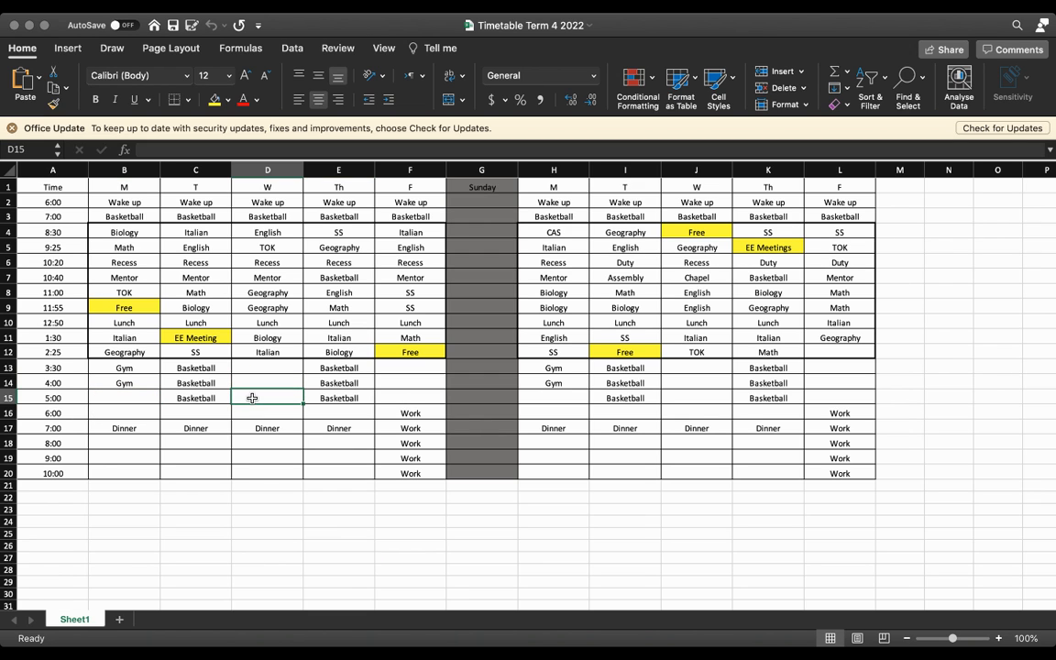
pyautogui.click(434, 383)
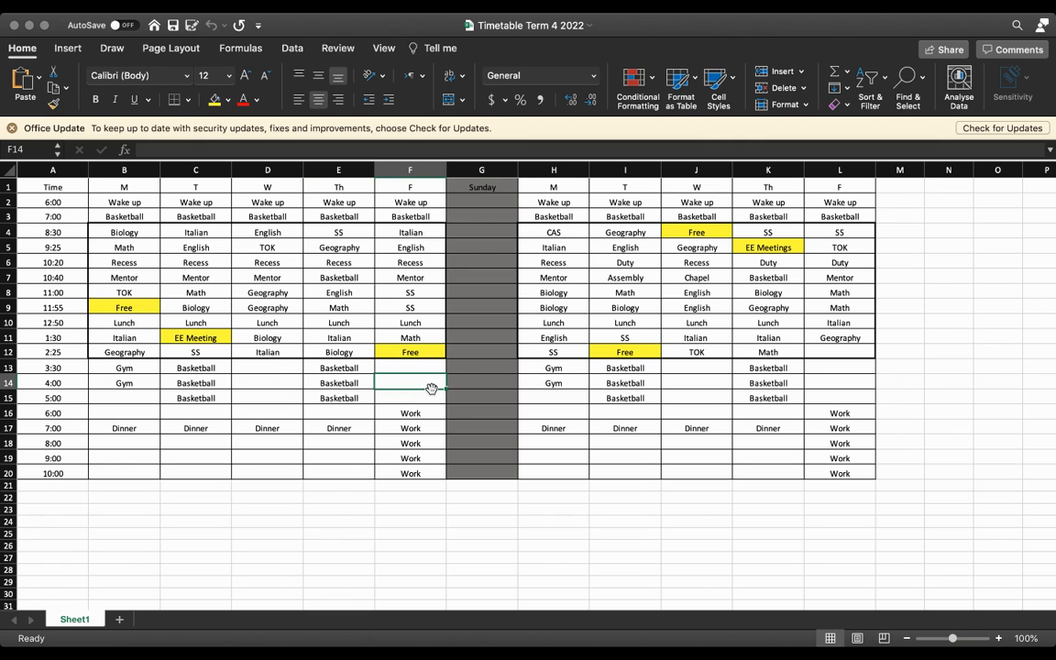
# Step: Enter "Extra Reading" in the 4:00 slots of the first week's Wednesday (D14) and Friday (F14)
pyautogui.click(280, 383)
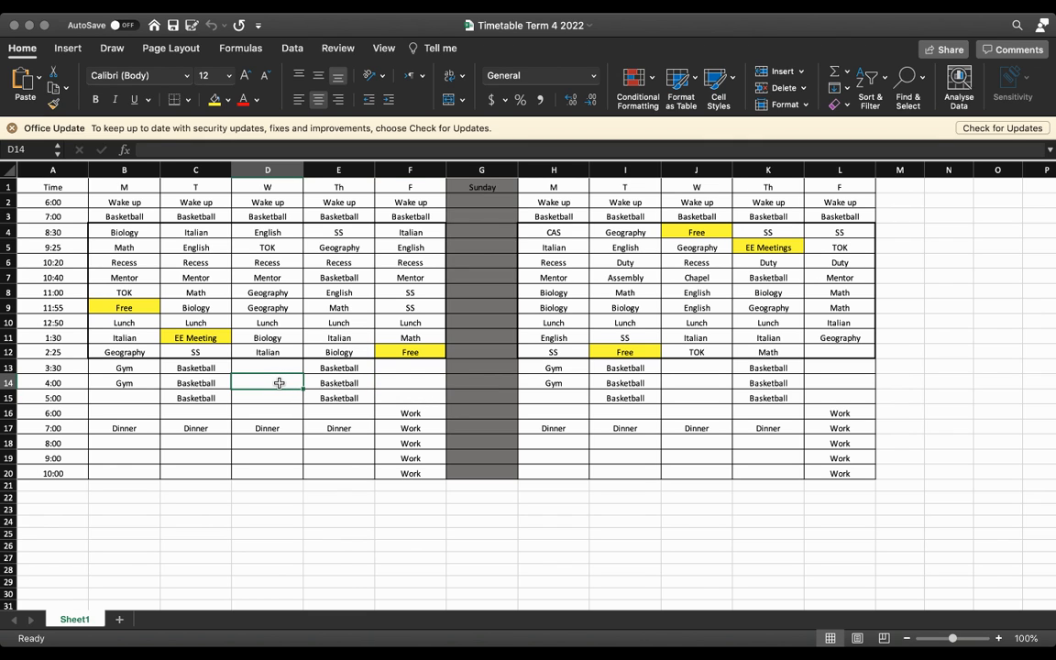
pyautogui.write('Extra')
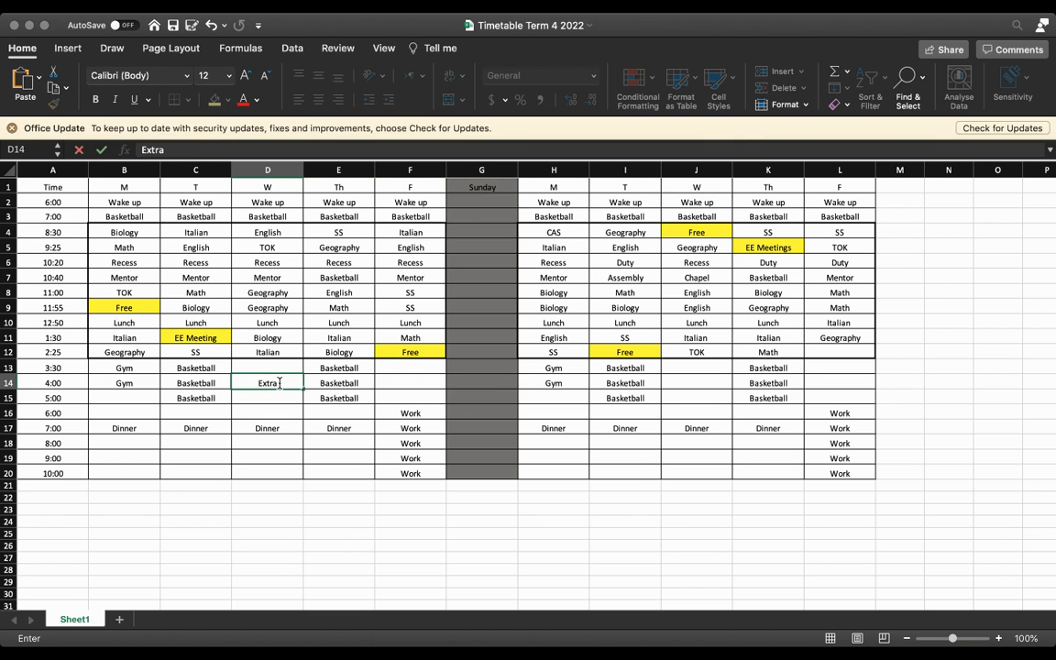
pyautogui.write(' Reading')
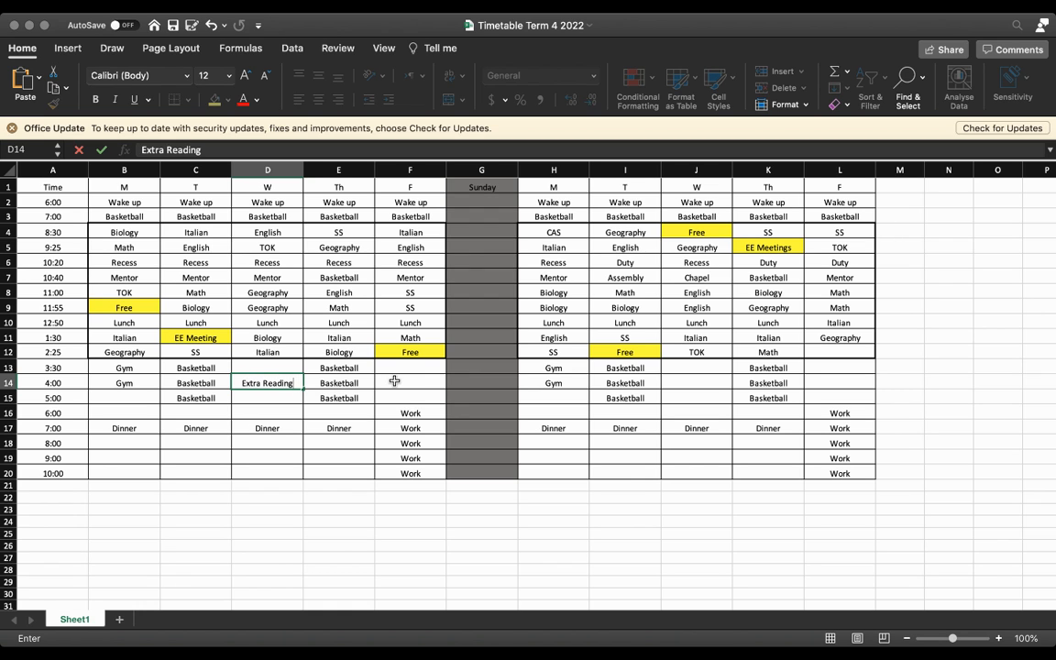
pyautogui.click(394, 381)
pyautogui.write('Extra ')
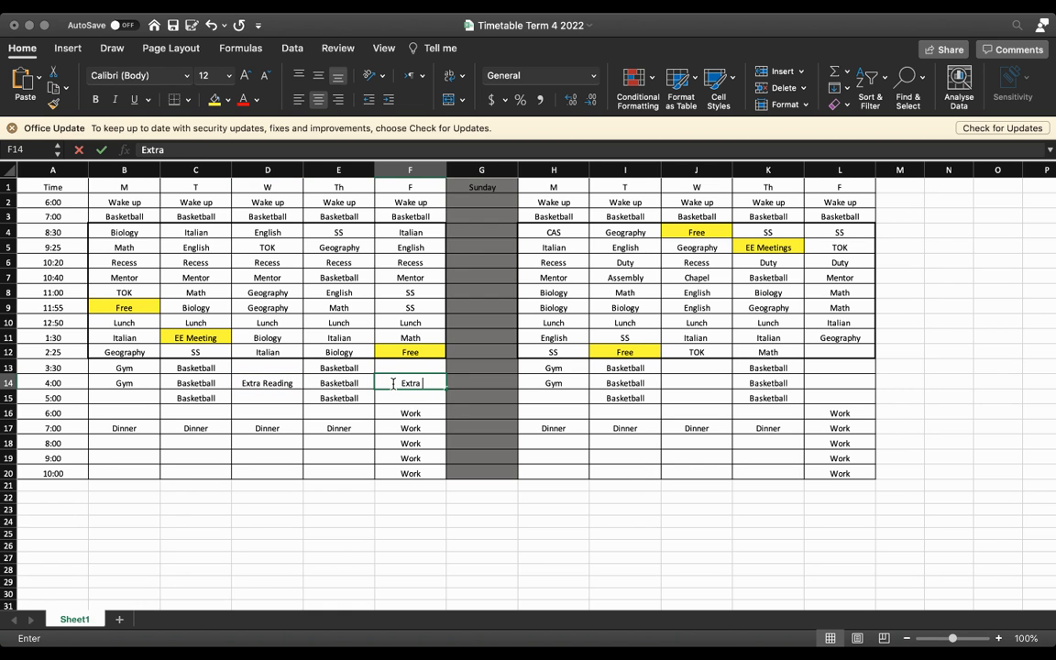
pyautogui.write('Reading')
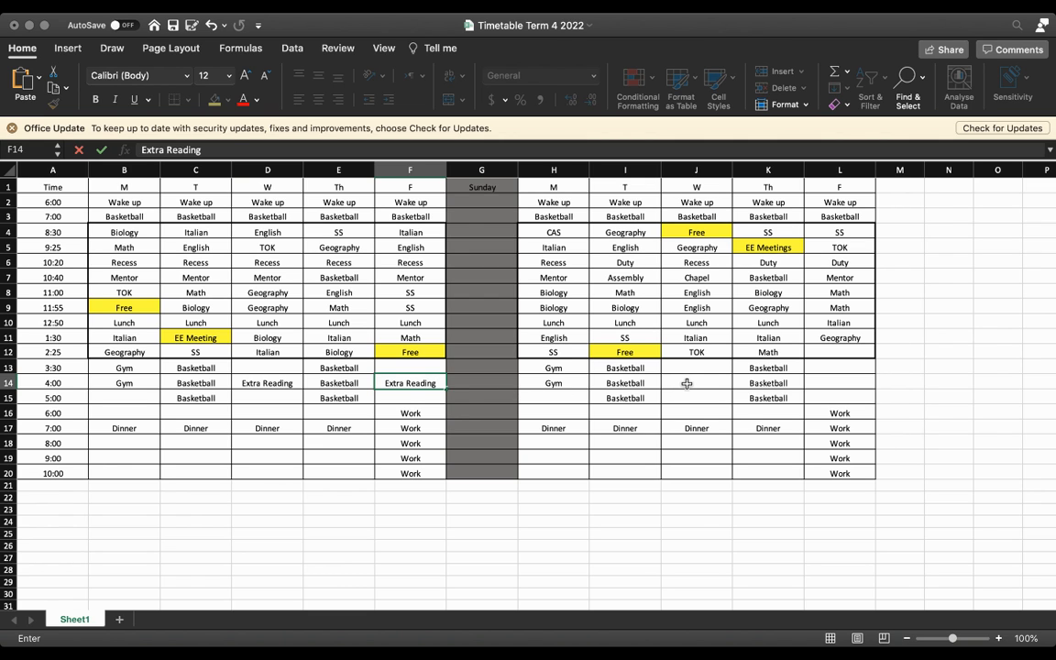
# Step: Fill the first week's 5:00 slots with "EE Research" on Monday (B15) and "SEHS Research" on Wednesday (D15)
pyautogui.click(120, 401)
pyautogui.write('E')
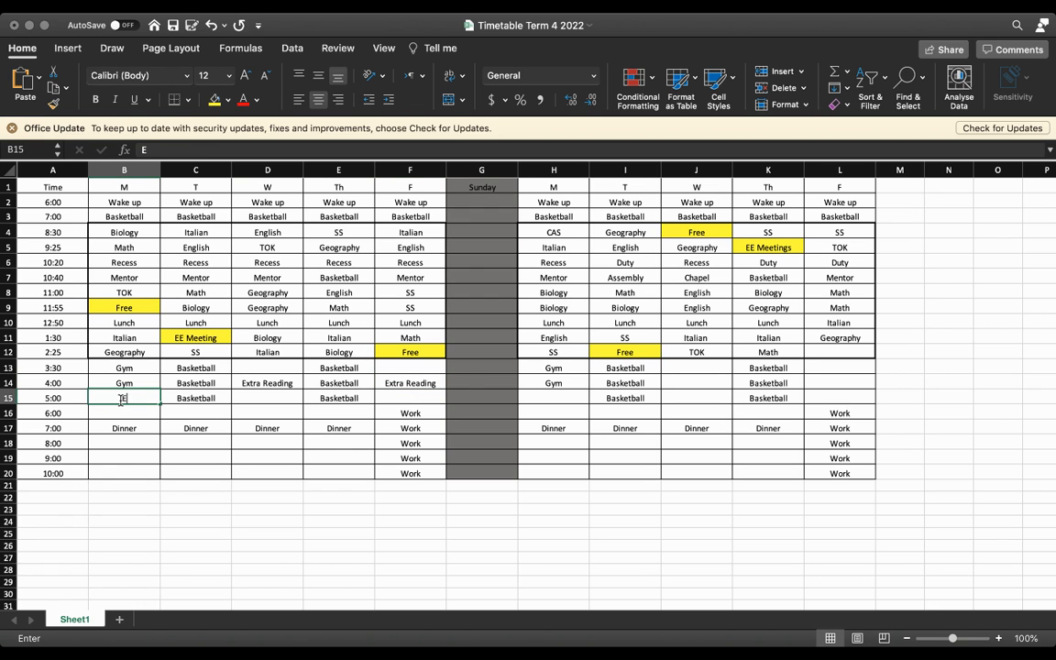
pyautogui.write('E Research')
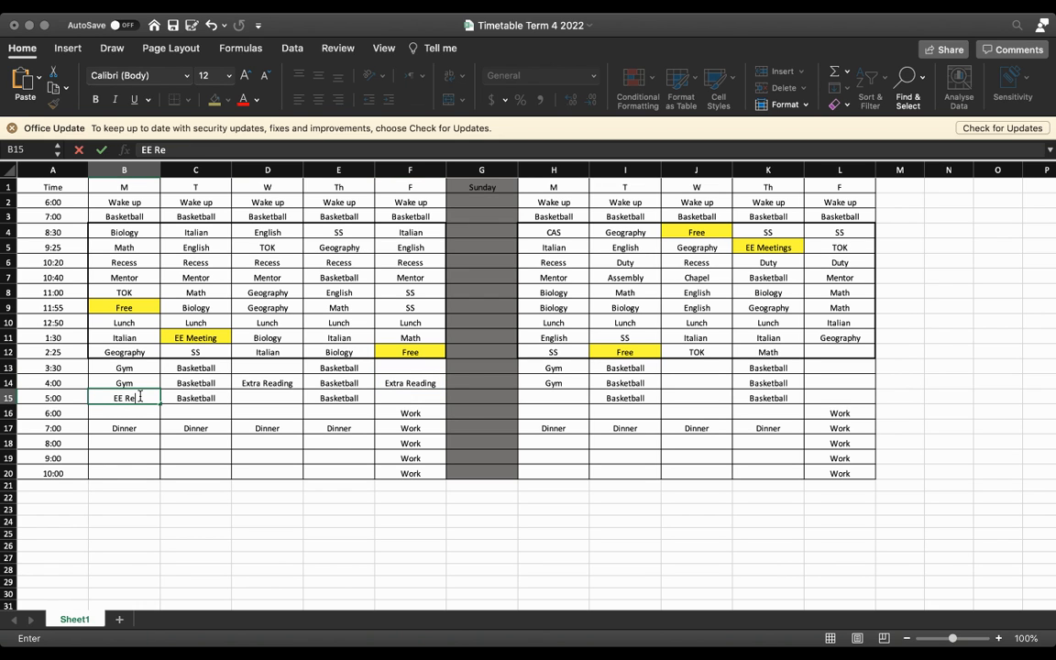
pyautogui.click(242, 395)
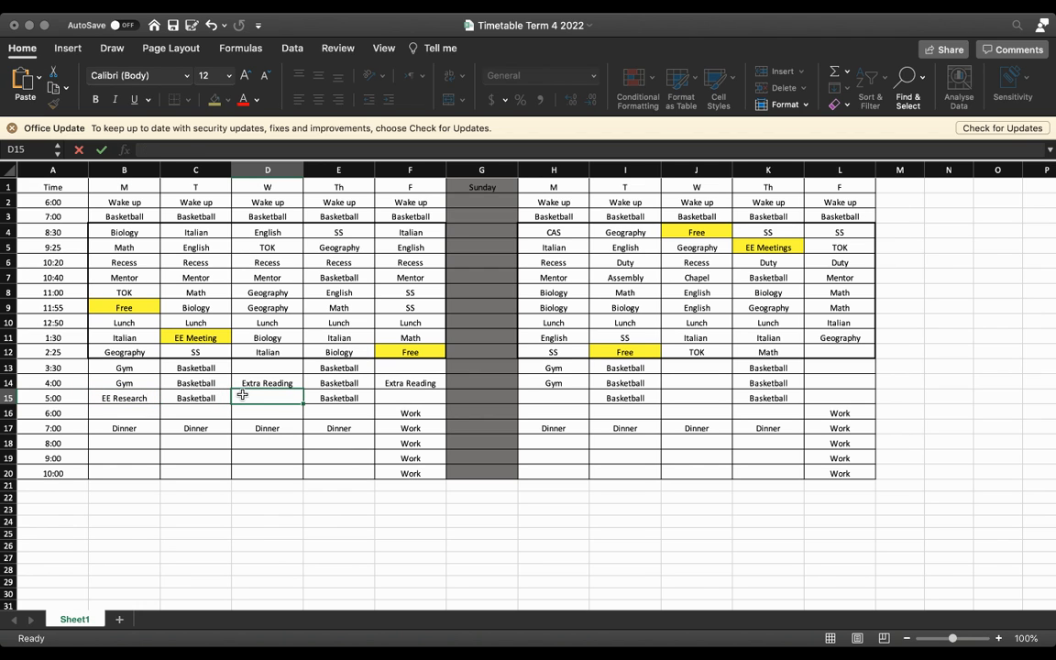
pyautogui.write('SEHS Research')
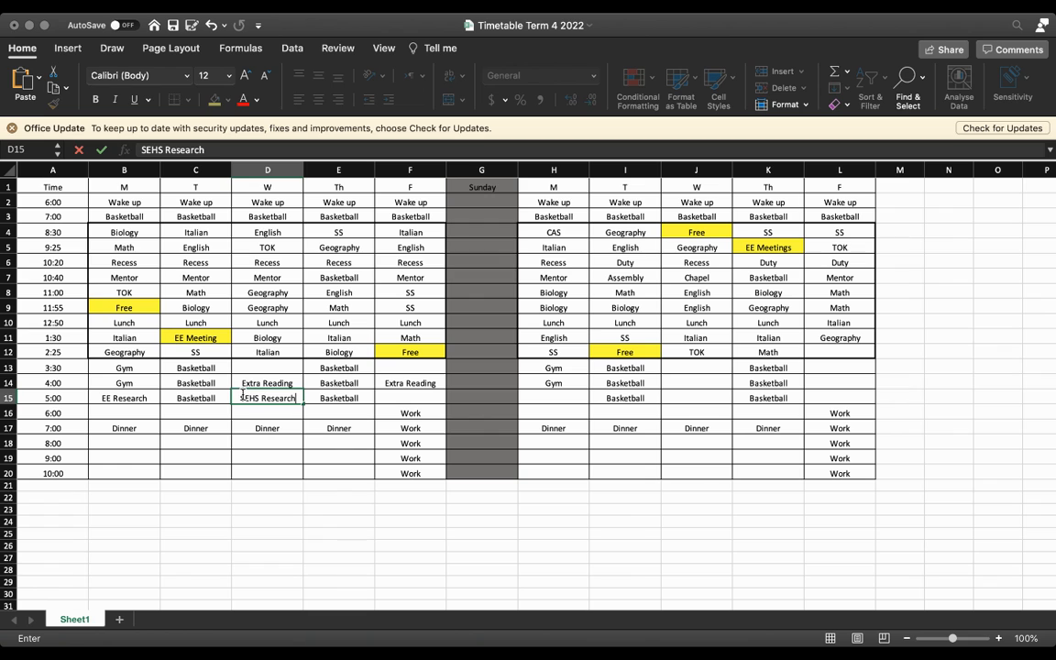
# Step: Enter "Biology Resarch" in the second week's Monday 5:00 slot (H15)
pyautogui.click(536, 396)
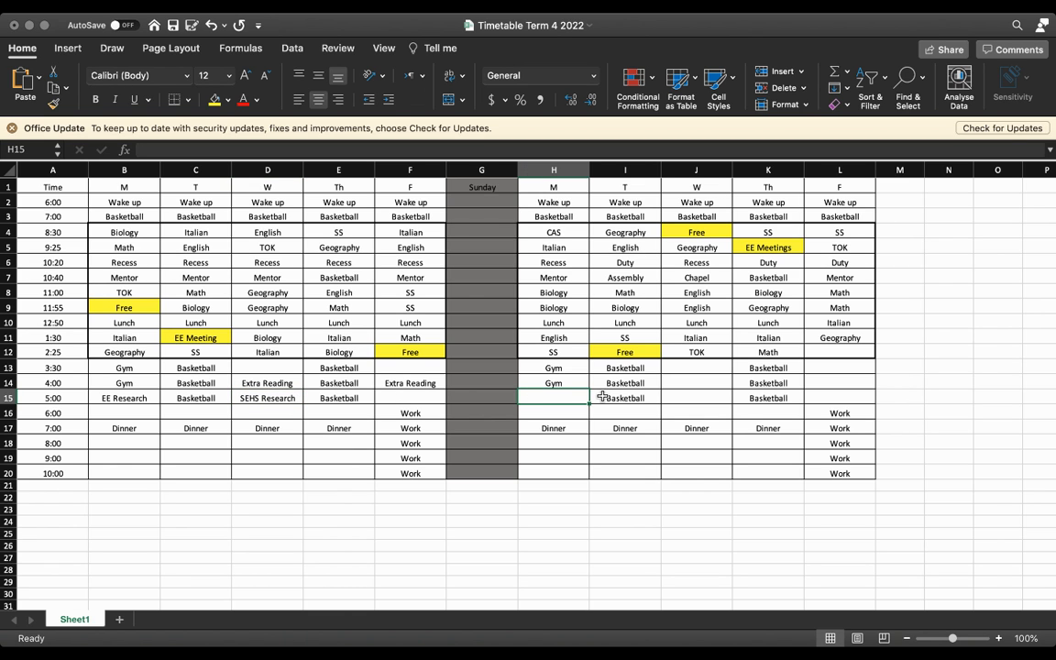
pyautogui.write('Biolo')
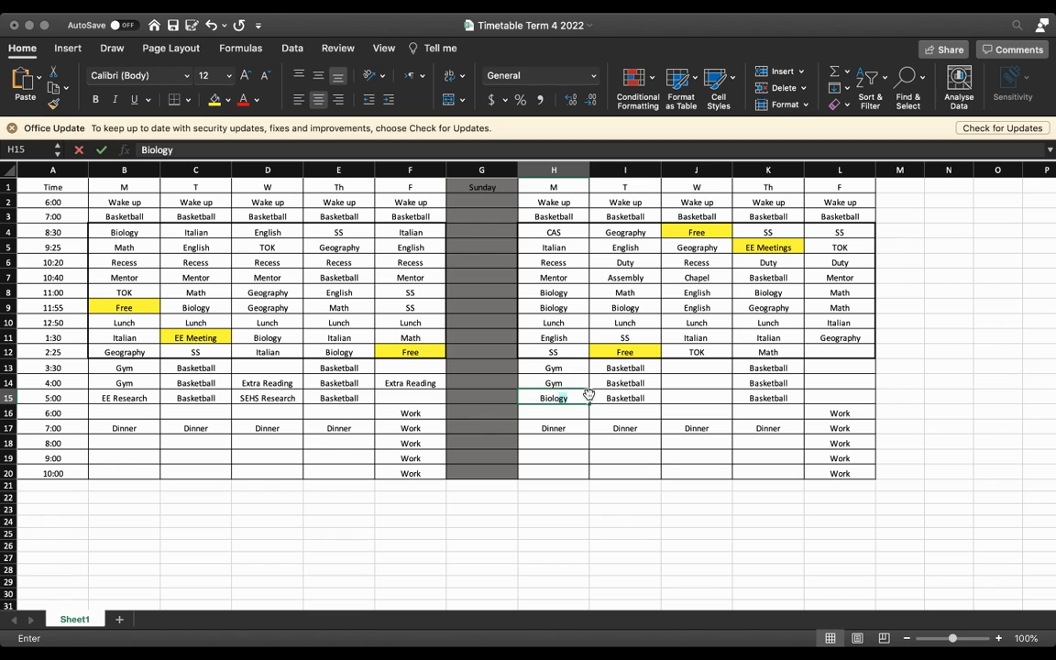
pyautogui.write('gy ')
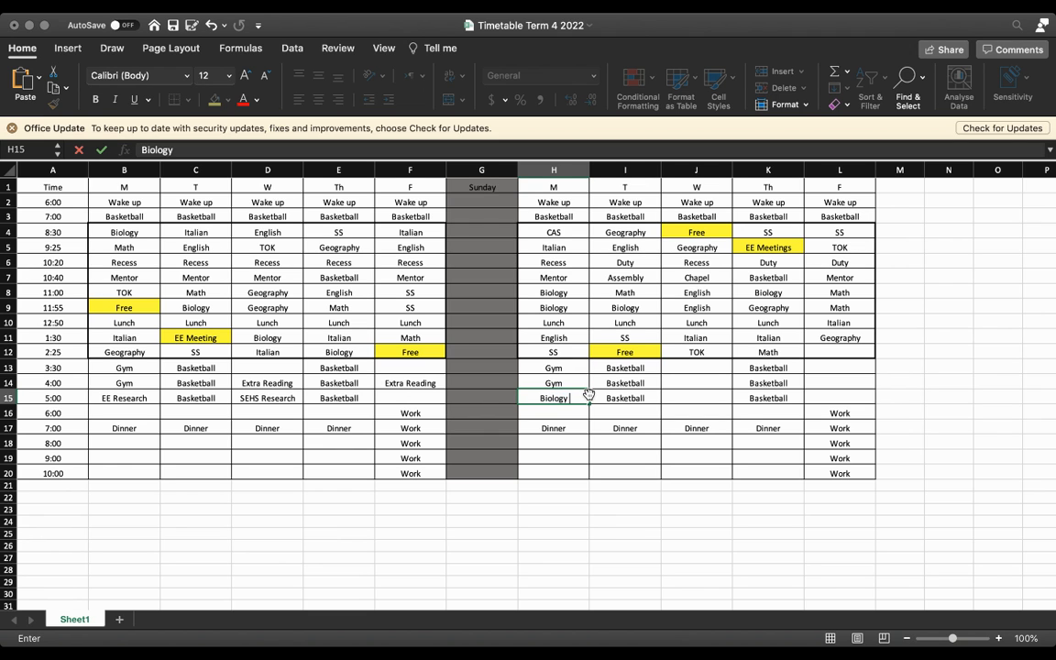
pyautogui.write('Resaarch')
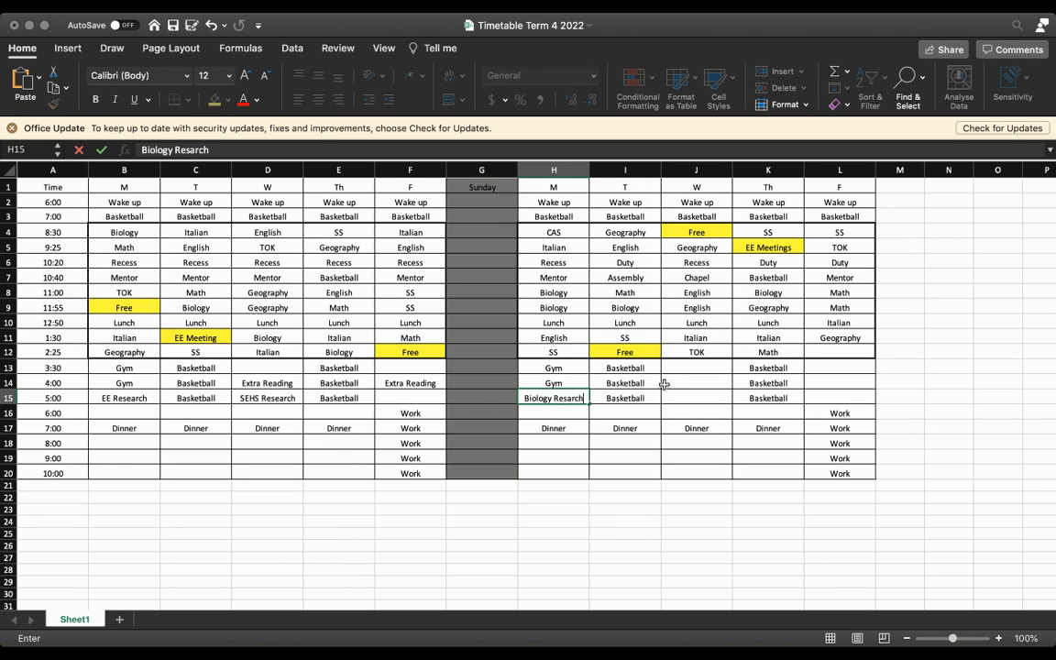
# Step: Fill the second week's 4:00 slots with "English IO Research" on Wednesday (J14) and "Italian Grammar Practise" on Friday (L14)
pyautogui.click(676, 383)
pyautogui.write('English')
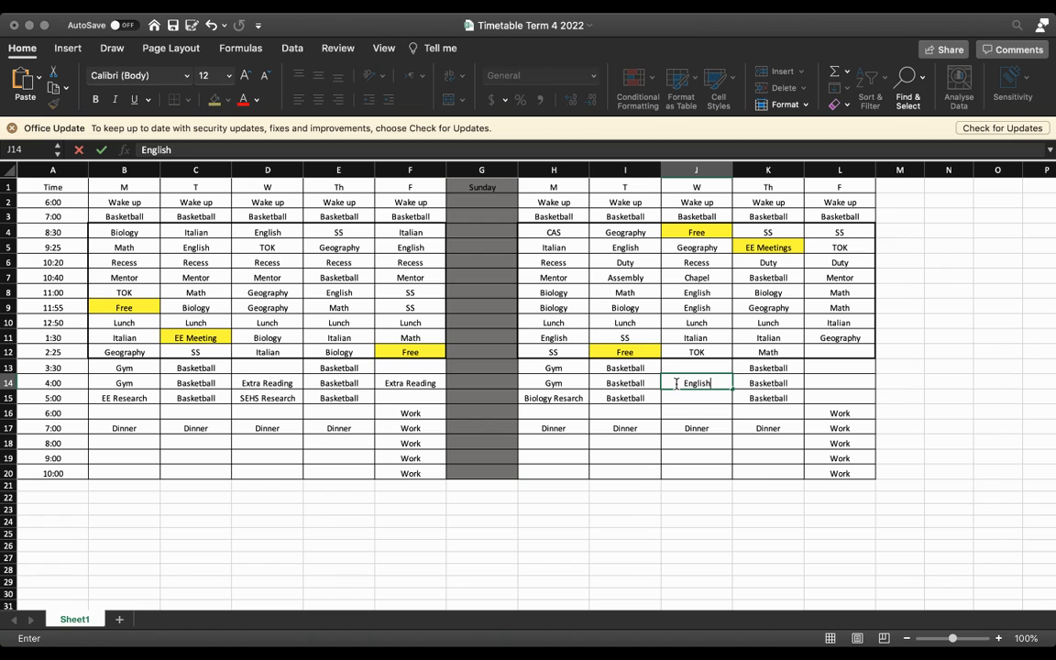
pyautogui.write(' IO Research')
pyautogui.click(832, 385)
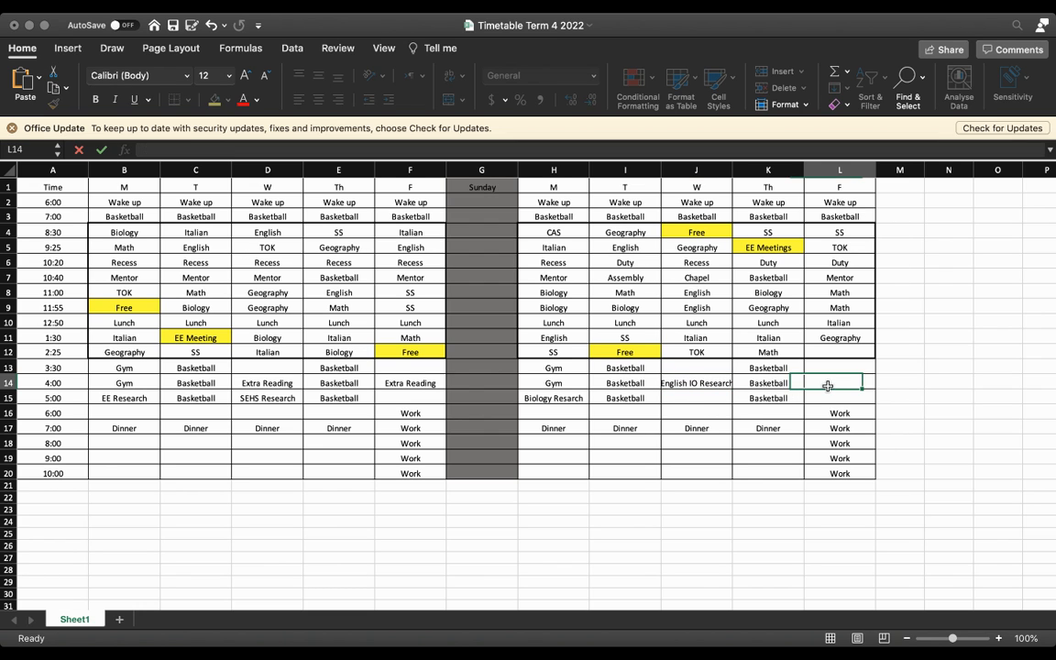
pyautogui.write('Italian Gramm')
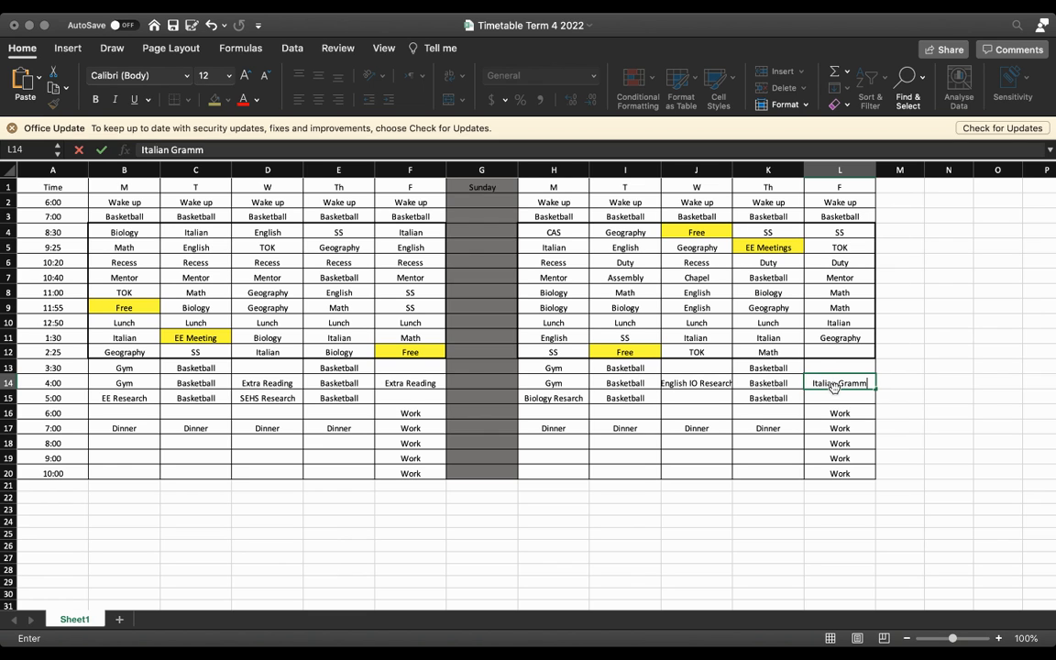
pyautogui.write('ar Practise')
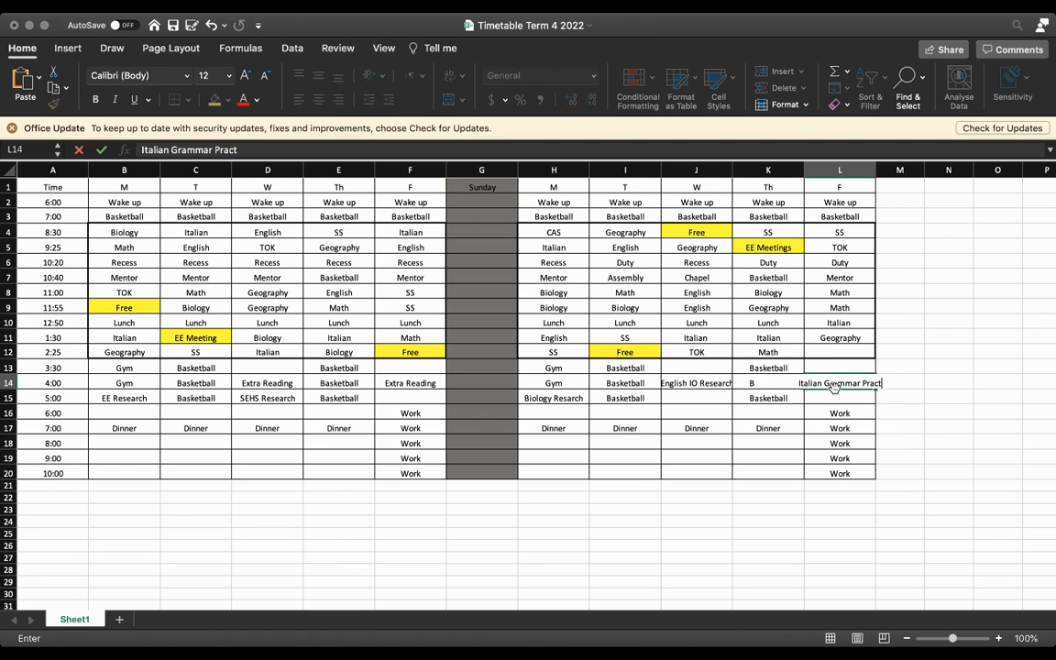
pyautogui.click(690, 401)
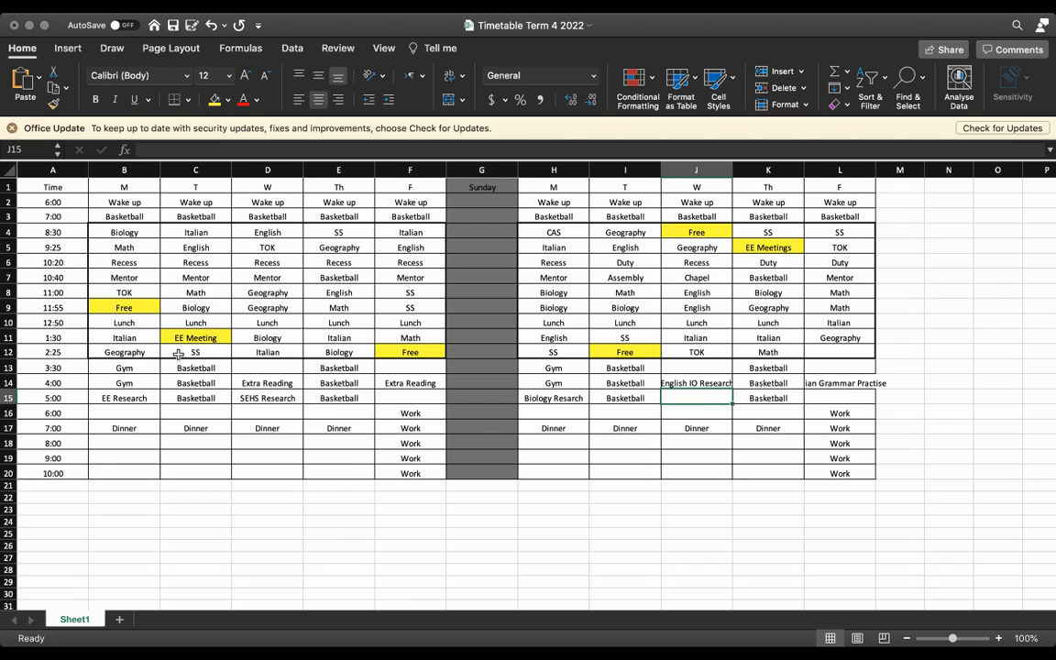
# Step: Enter "Homework" in the first week's 6:00 slots from Monday to Thursday (B16 to E16)
pyautogui.click(111, 413)
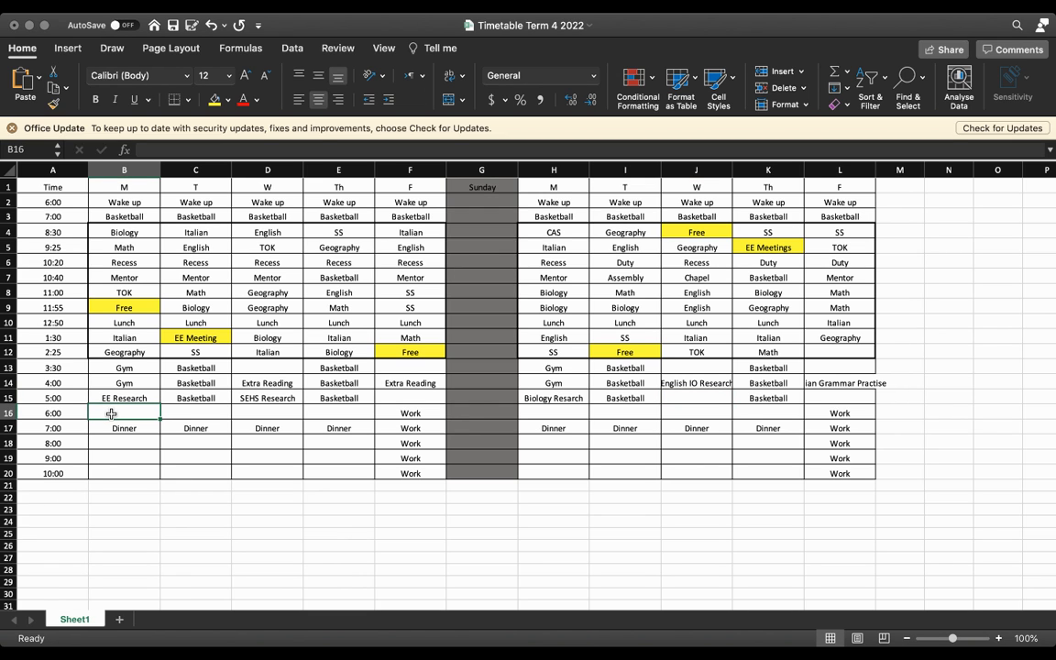
pyautogui.write('Homework')
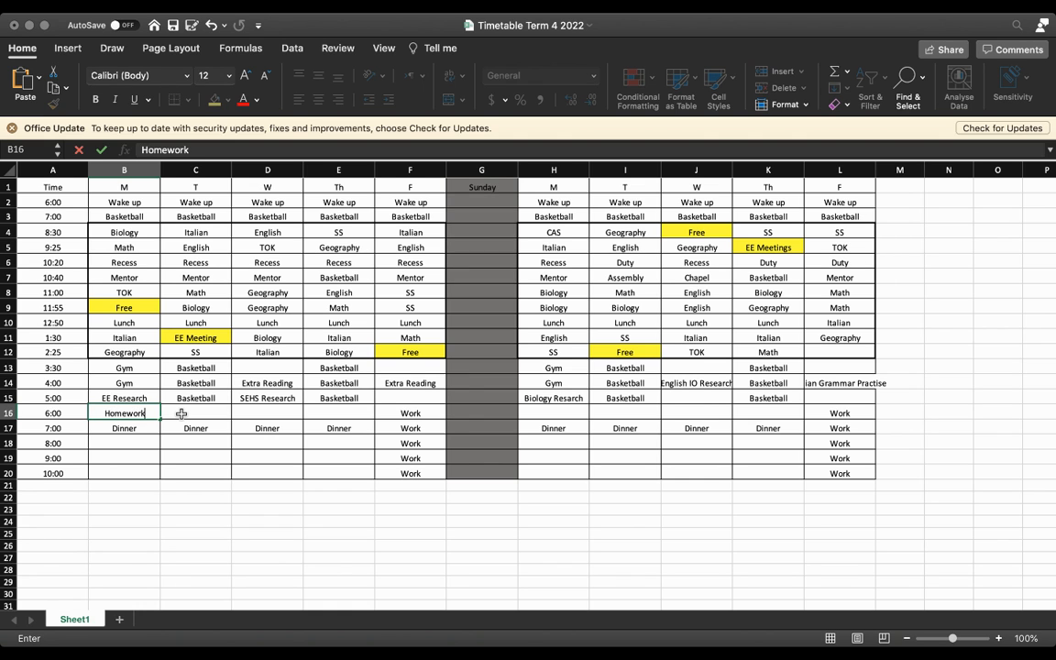
pyautogui.doubleClick(182, 414)
pyautogui.write('Home')
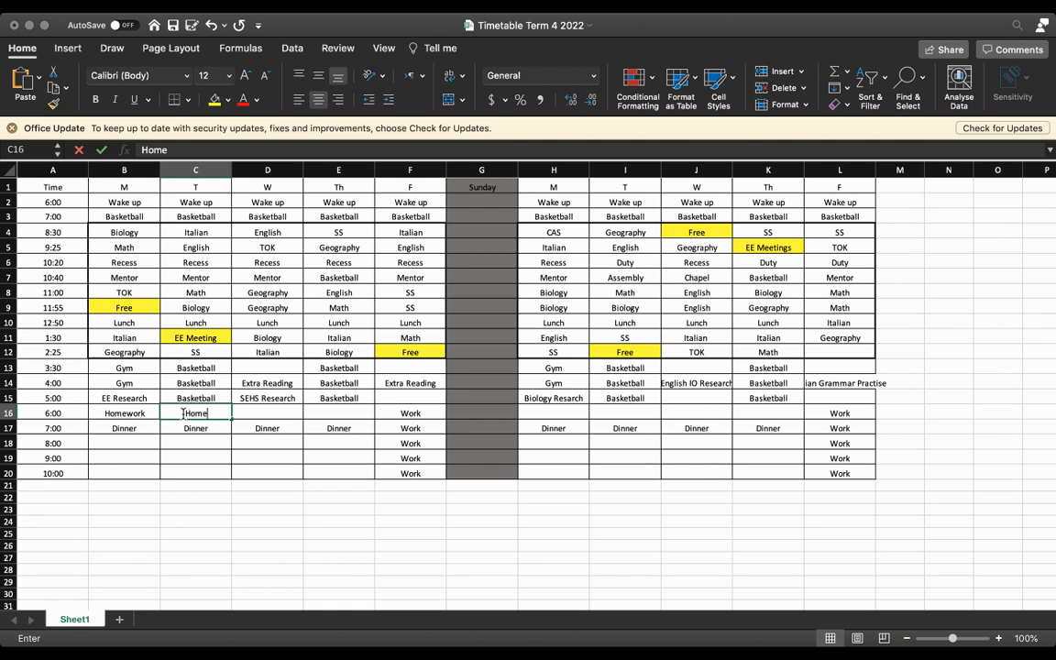
pyautogui.write('work')
pyautogui.click(257, 413)
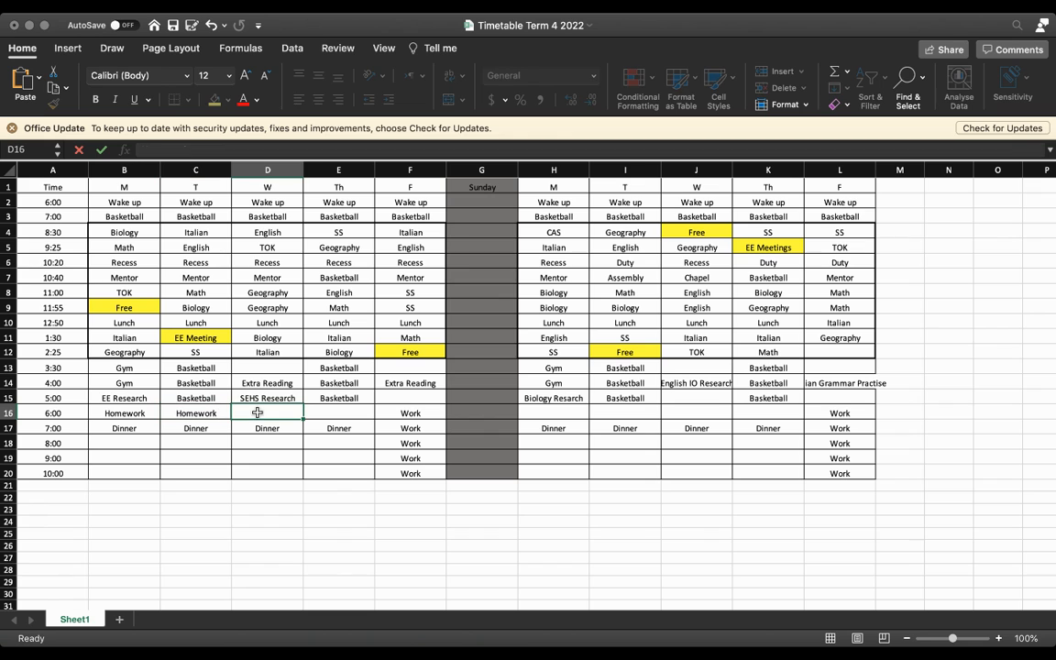
pyautogui.write('Homework')
pyautogui.click(336, 414)
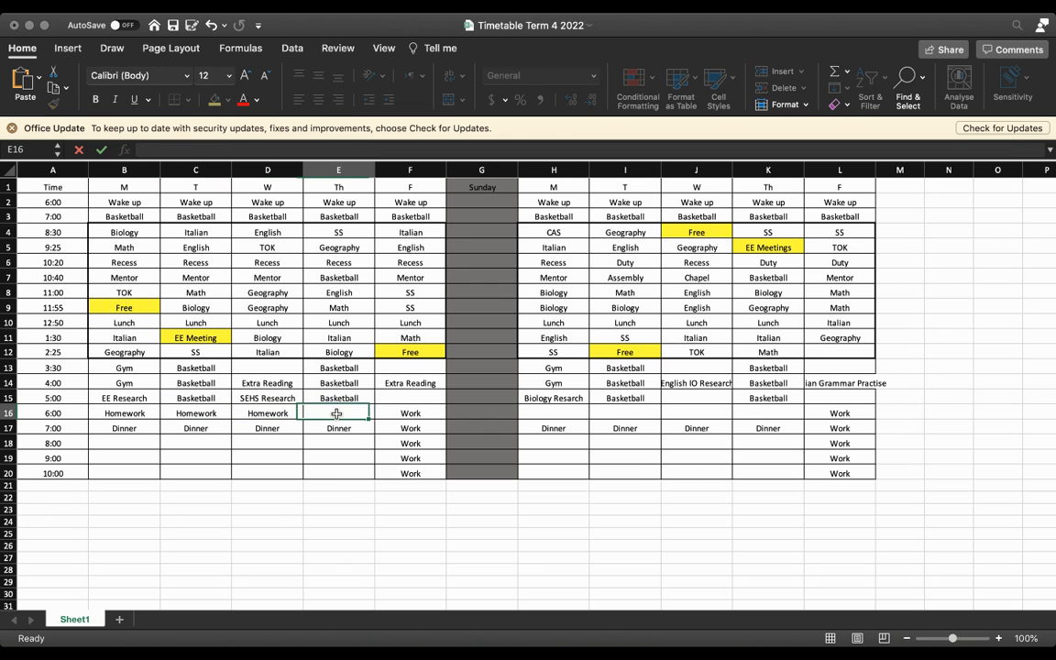
pyautogui.write('Homework')
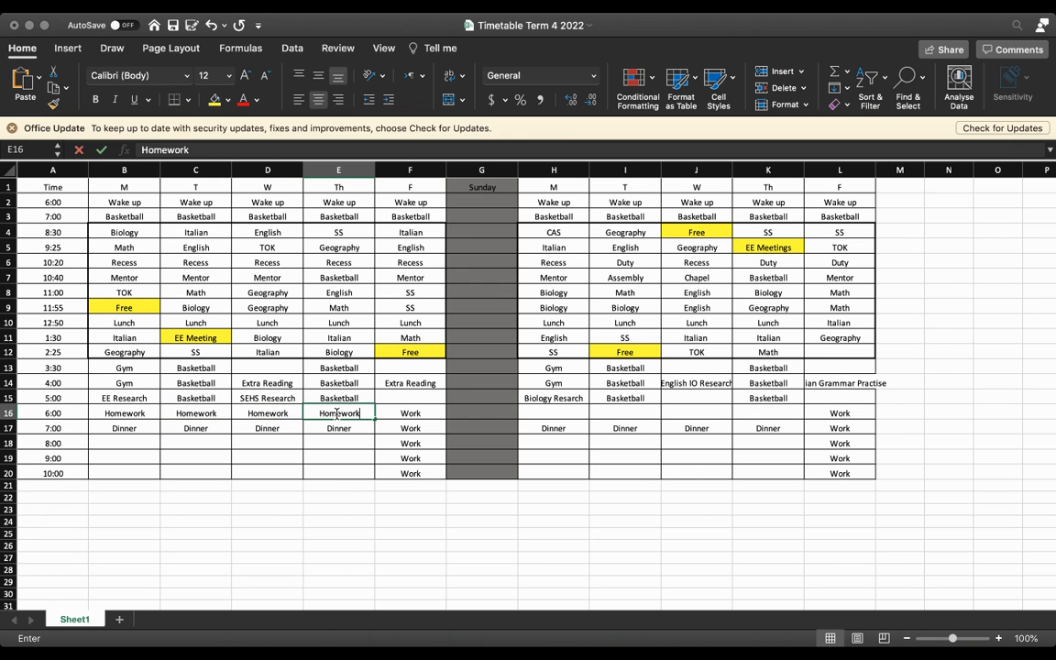
# Step: Enter "Homework" in the second week's 6:00 slots from Monday to Thursday (H16 to K16)
pyautogui.click(532, 413)
pyautogui.write('H')
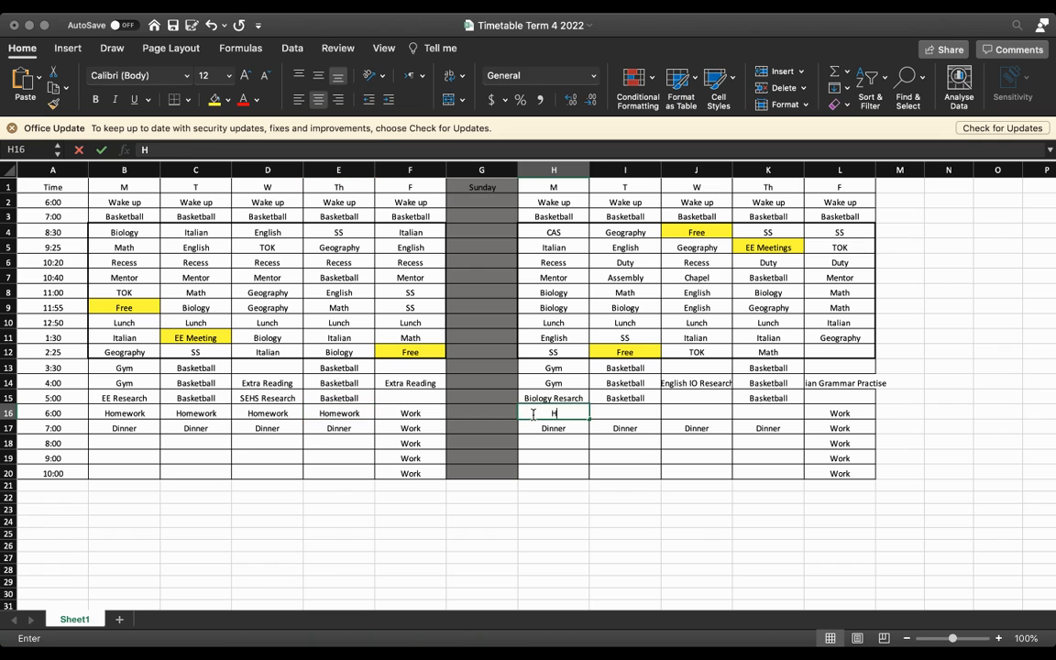
pyautogui.write('omework')
pyautogui.click(616, 413)
pyautogui.write('H')
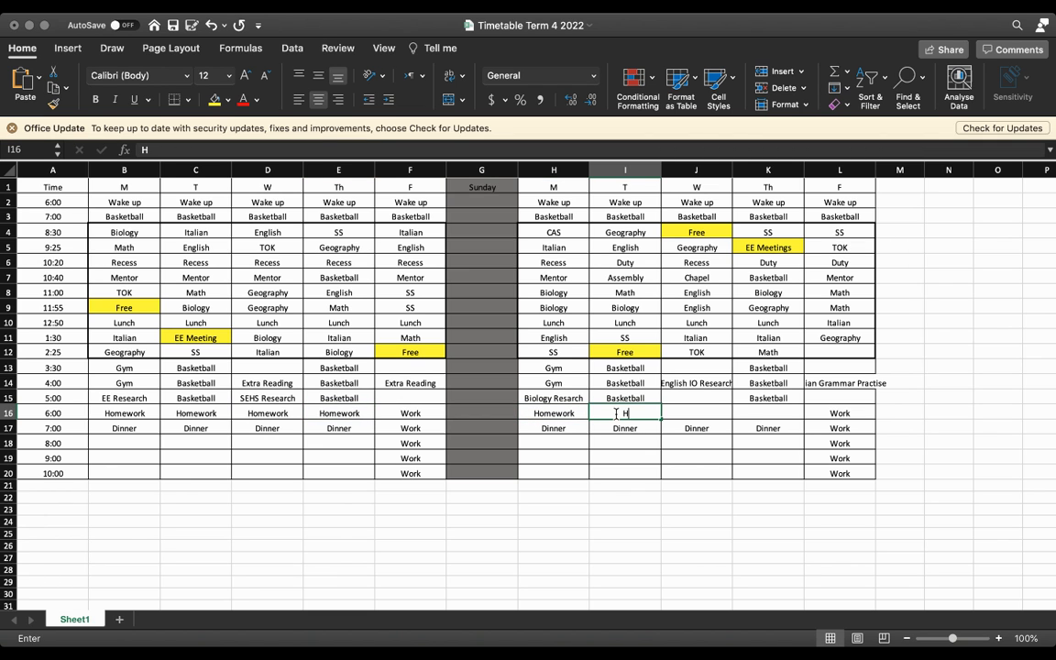
pyautogui.write('omework')
pyautogui.click(693, 411)
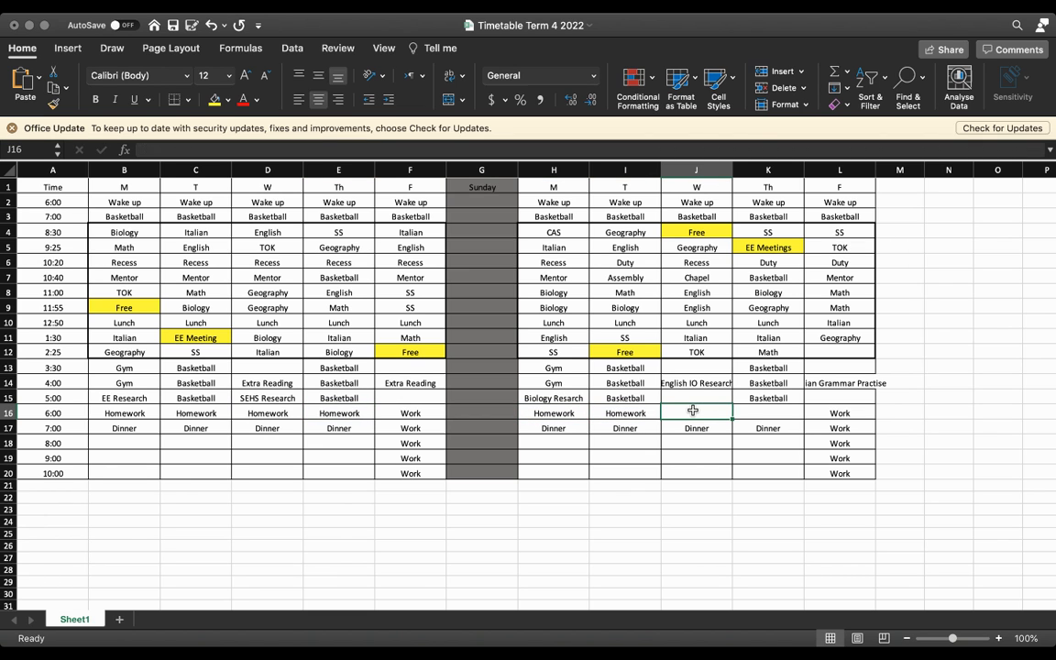
pyautogui.write('Homework')
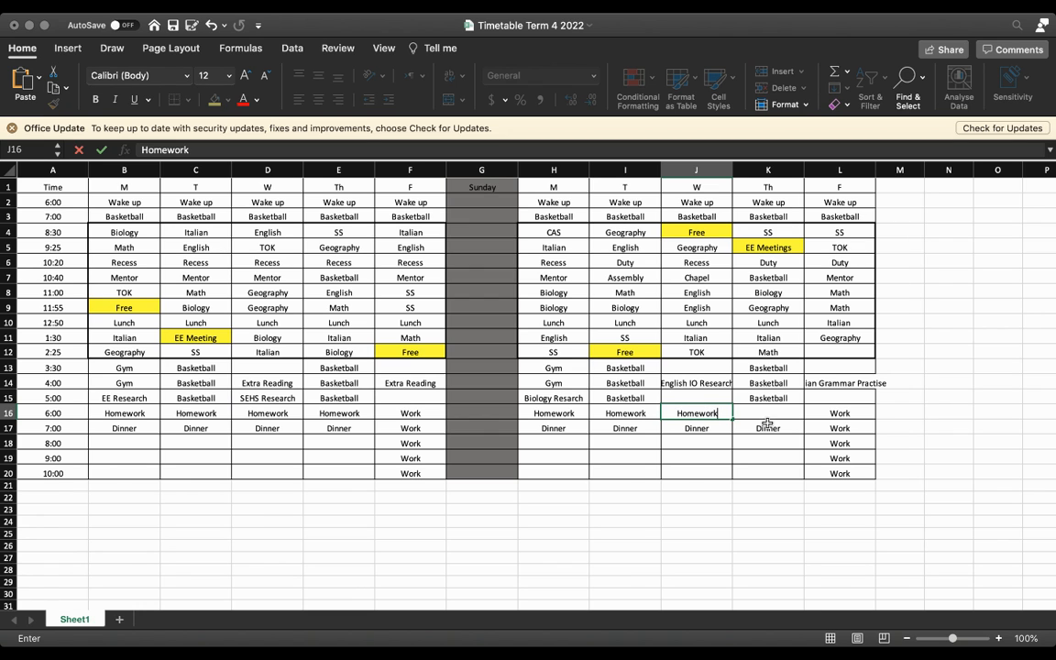
pyautogui.click(762, 413)
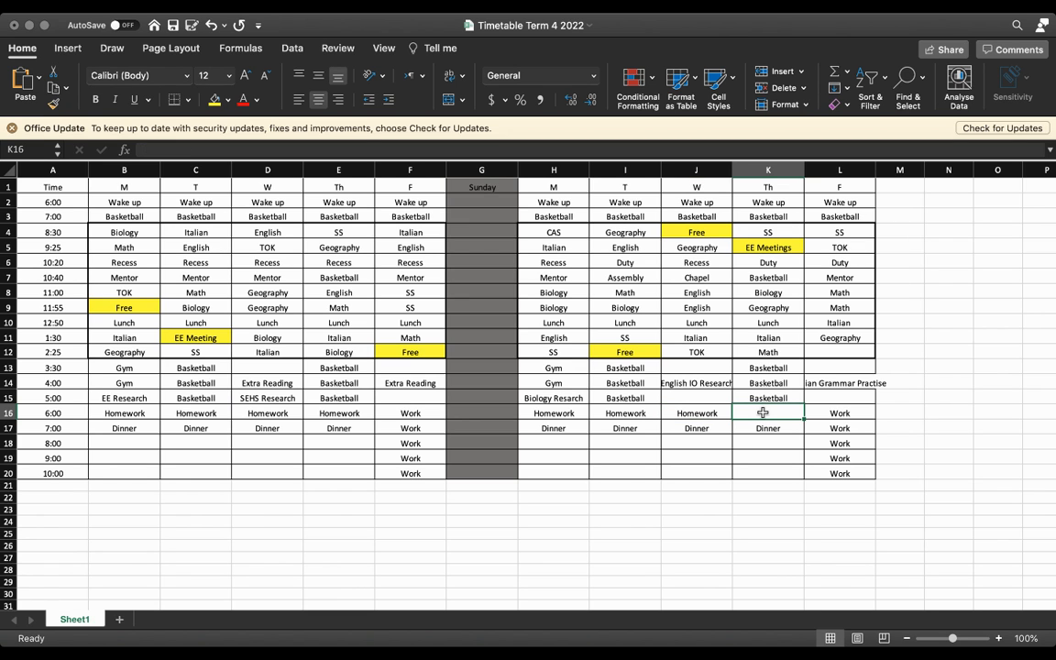
pyautogui.write('Homework')
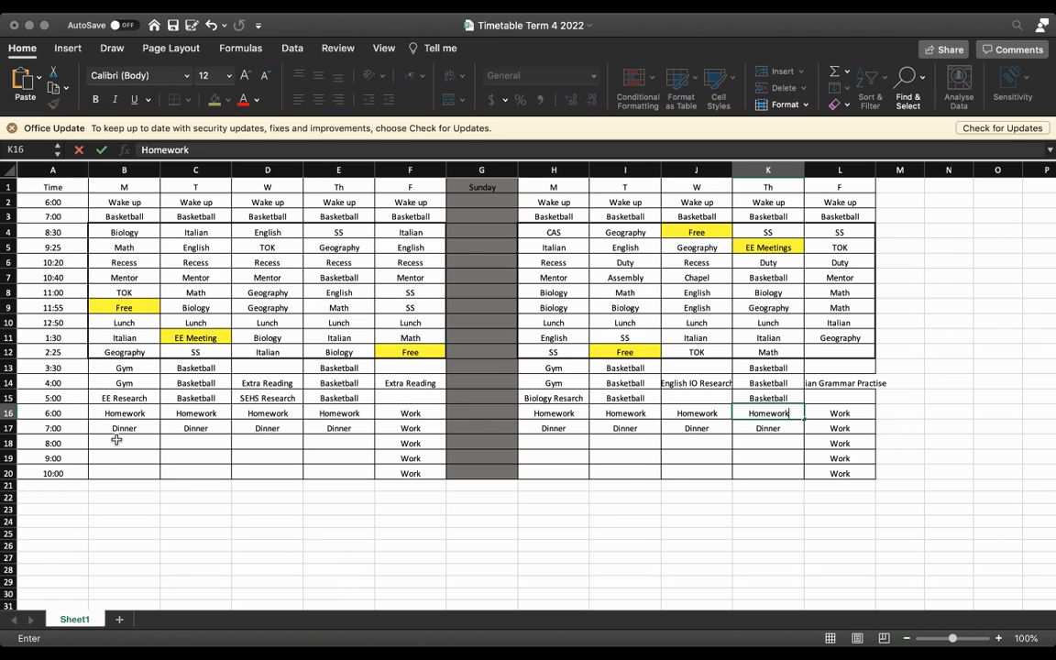
pyautogui.moveTo(114, 443); pyautogui.dragTo(317, 472)
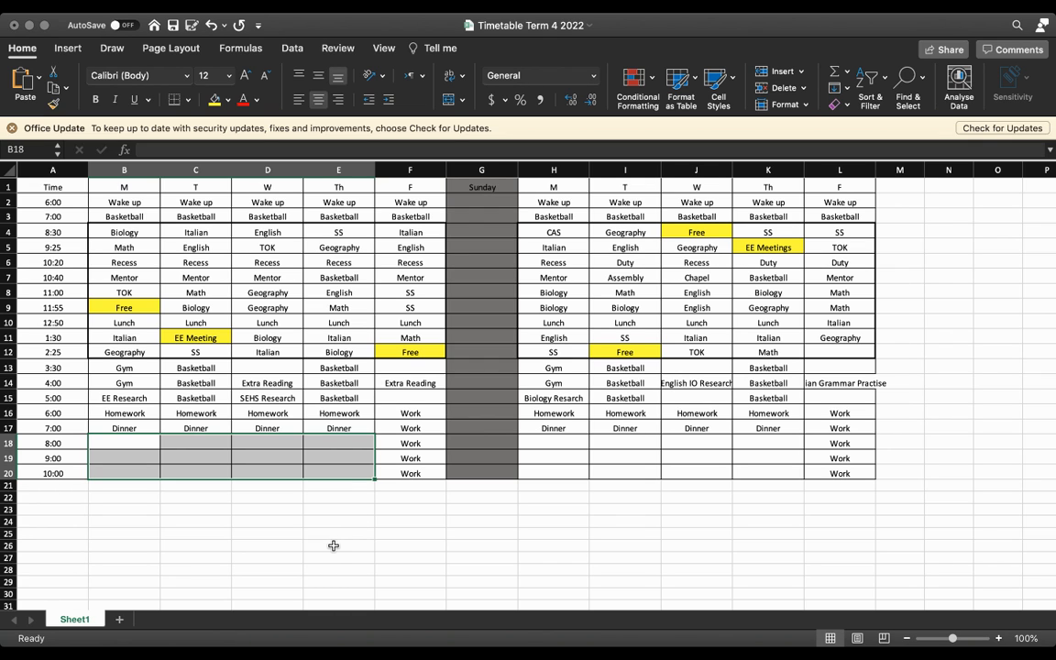
pyautogui.click(332, 546)
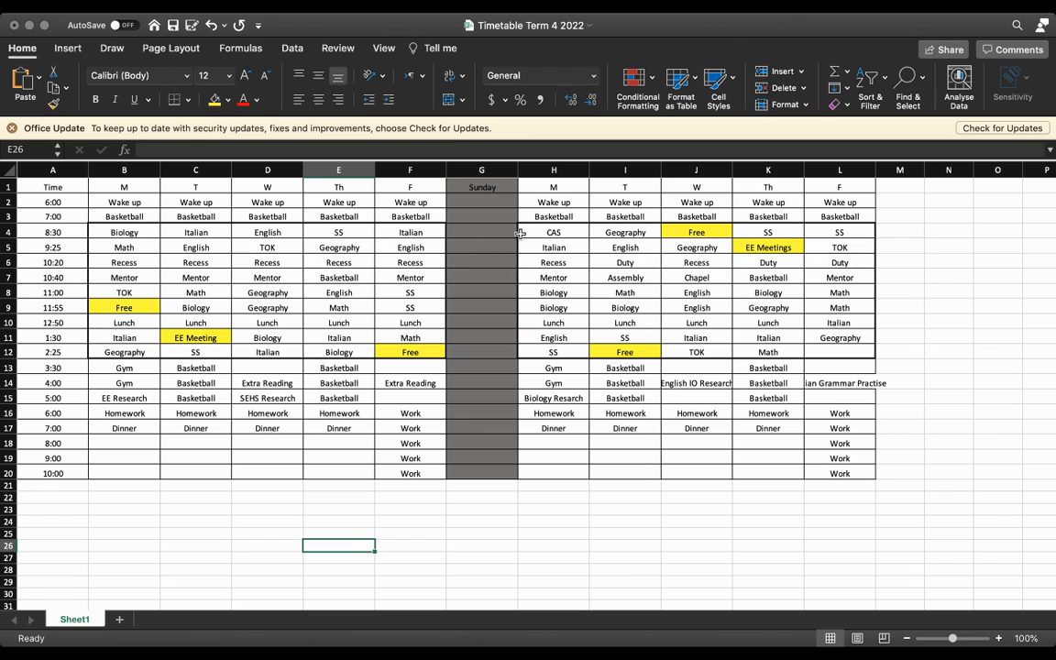
# Step: Enter "Biology Practise Q's" in the first week's Monday 8:00 slot (B18)
pyautogui.click(115, 441)
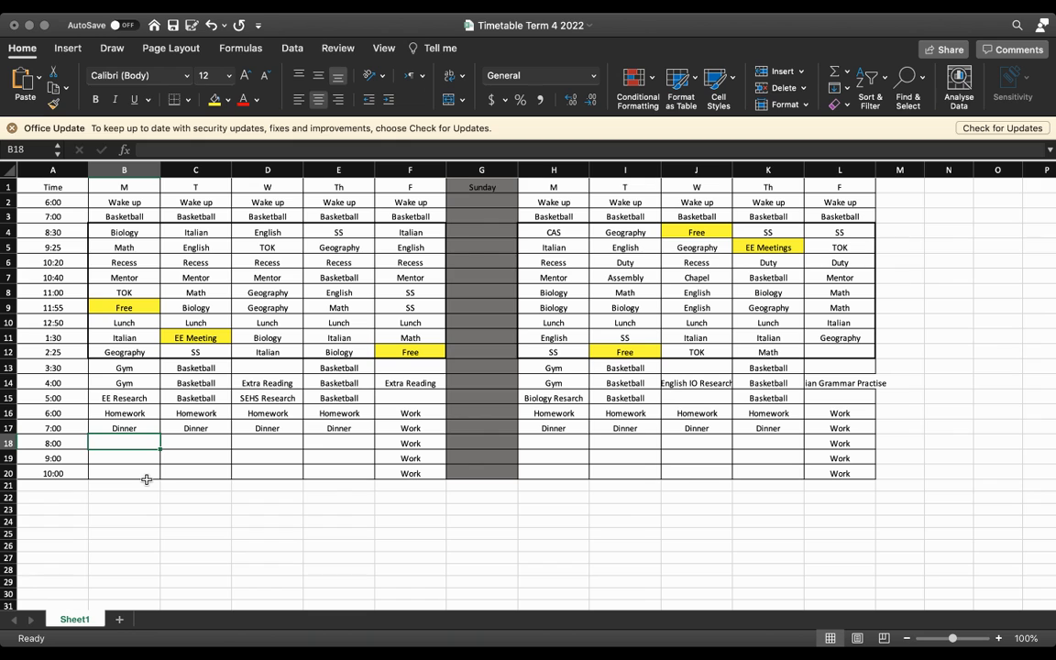
pyautogui.write('Biology')
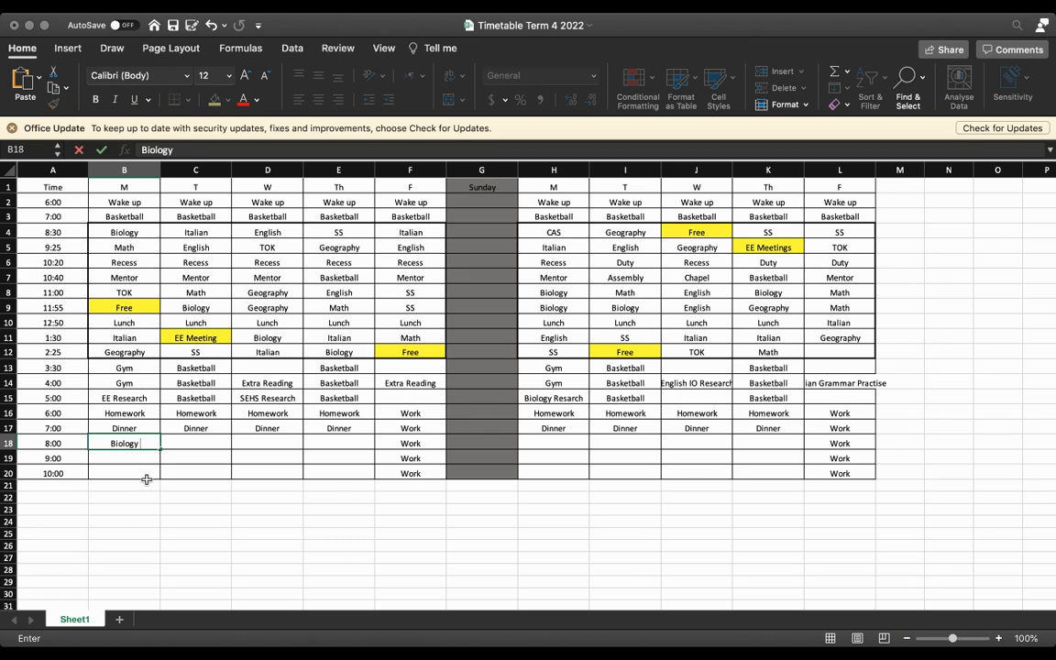
pyautogui.write(' Practise Q')
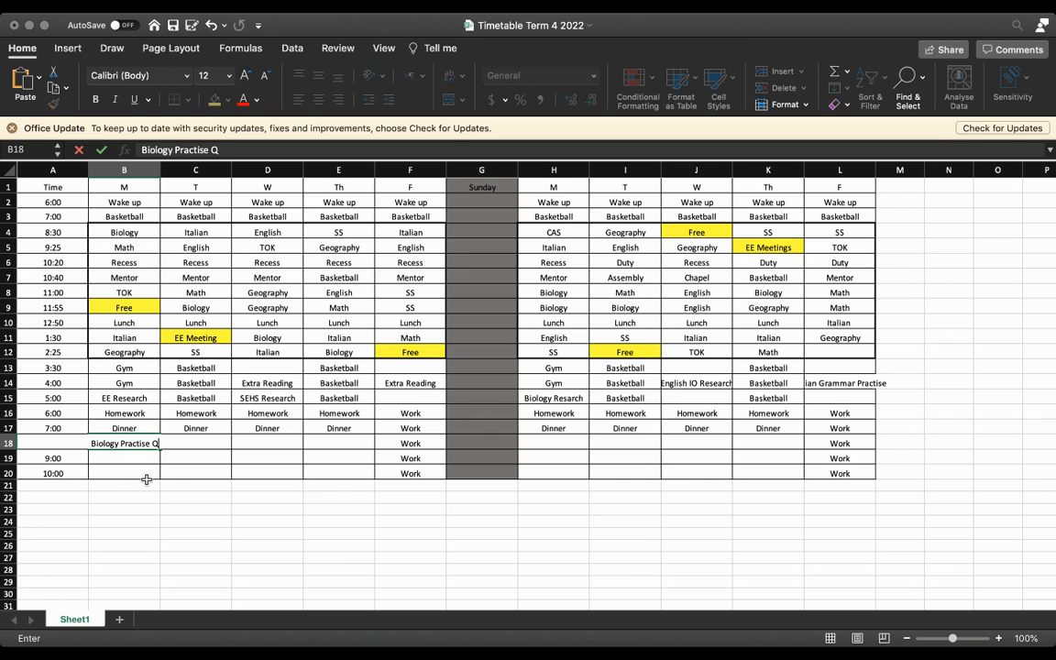
pyautogui.write("'s")
# Step: Enter "Textbook Reading" in the first week's Tuesday 8:00 slot (C18)
pyautogui.click(208, 451)
pyautogui.click(208, 445)
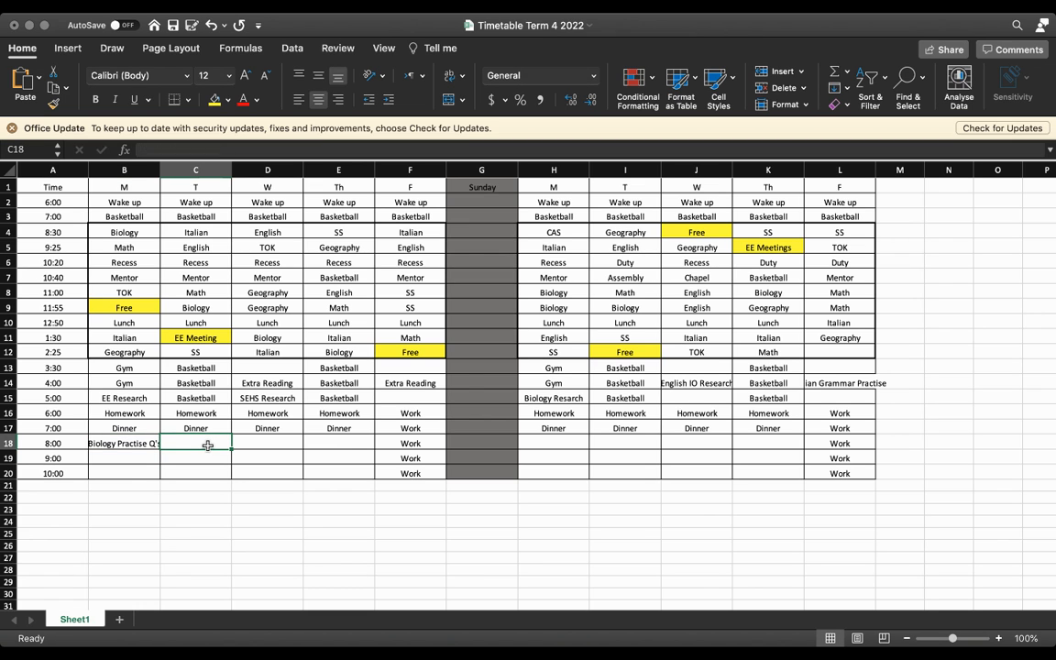
pyautogui.write('extbo')
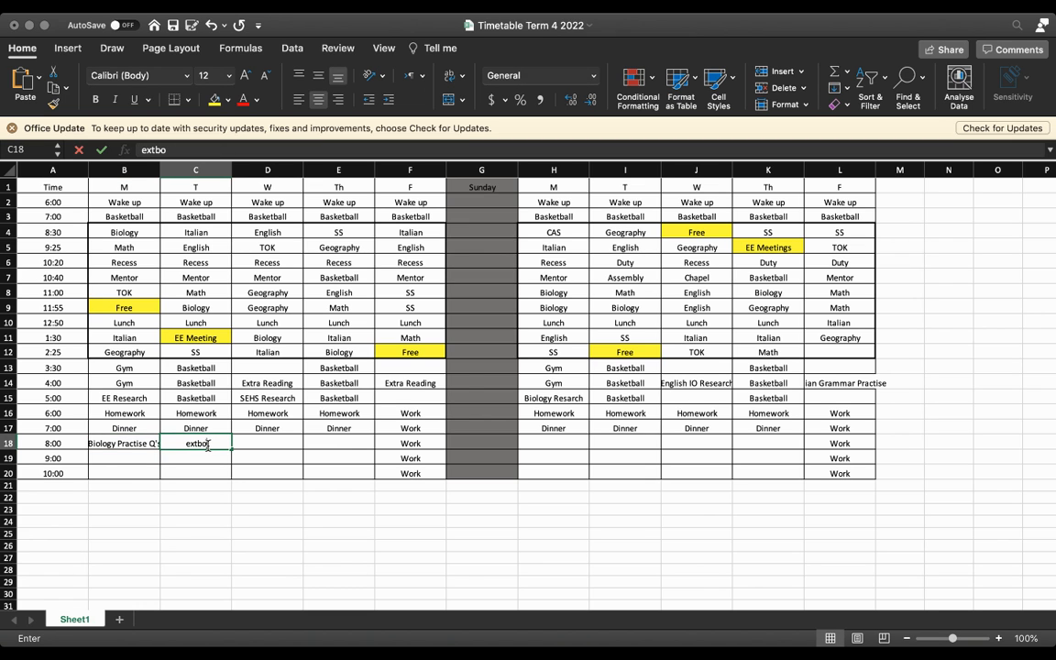
pyautogui.write('ok Reading')
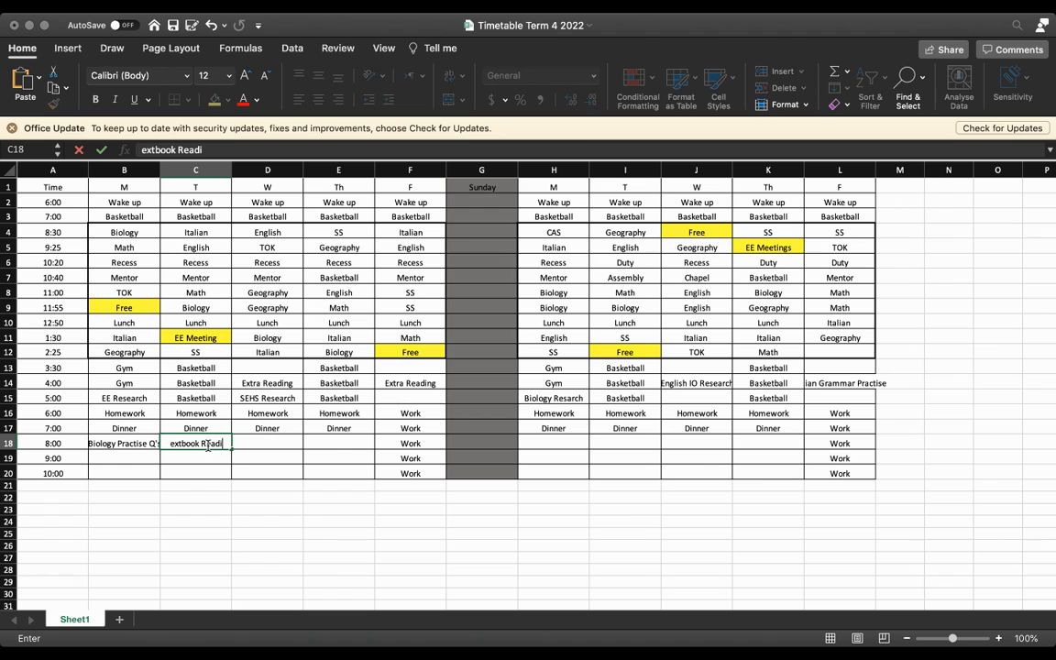
pyautogui.click(167, 448)
pyautogui.write('T')
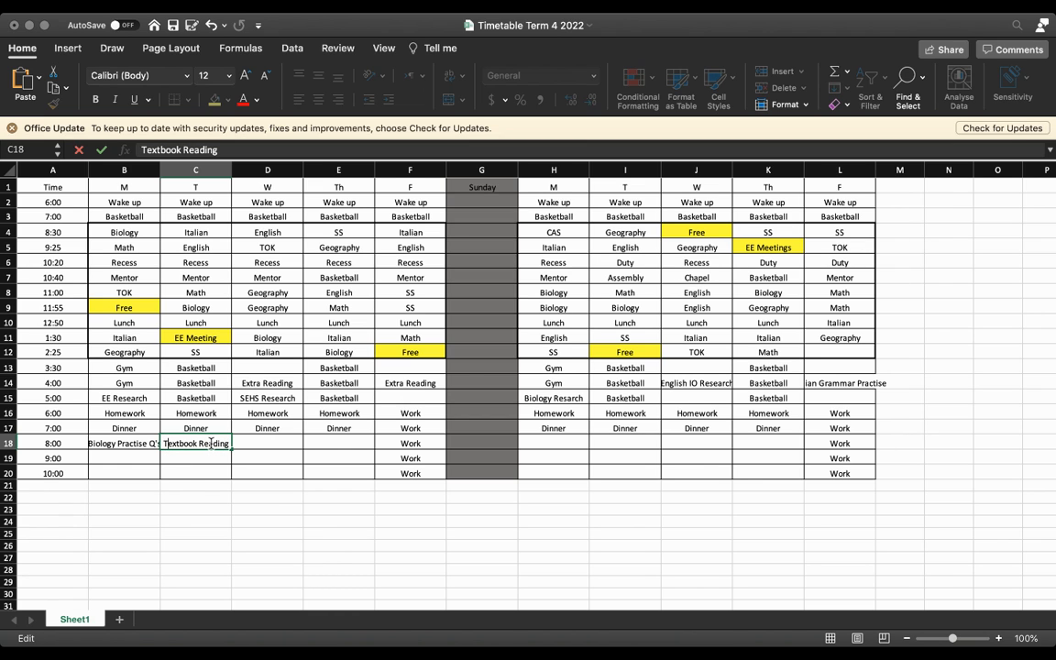
# Step: Fill the first week's 8:00 slots with "Adjusting notes" on Wednesday (D18) and "Read English text" on Thursday (E18)
pyautogui.click(257, 443)
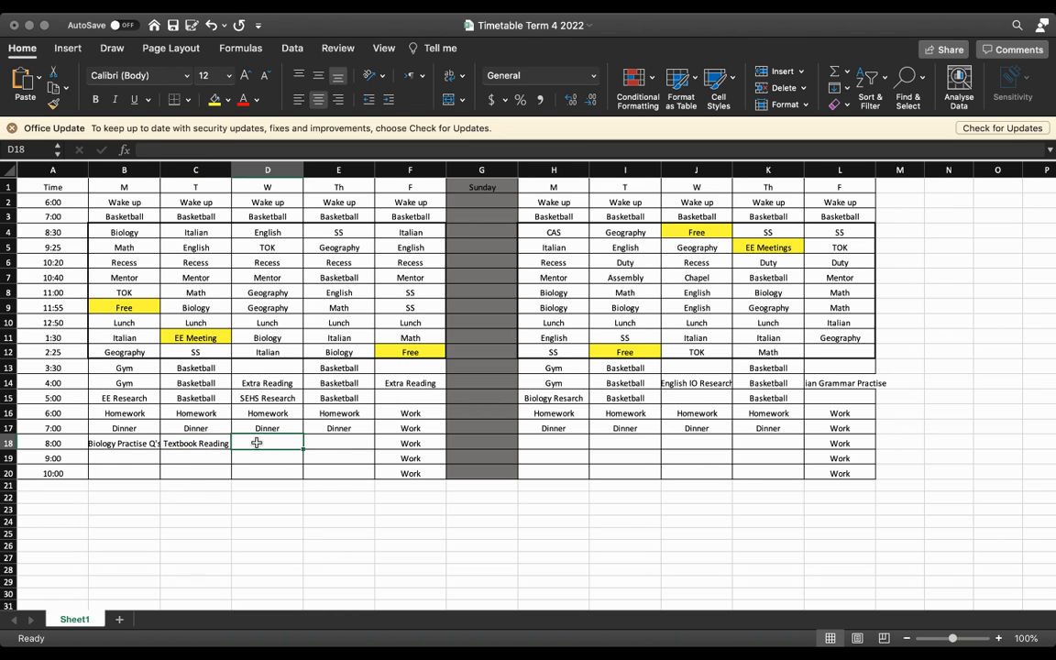
pyautogui.write('Adjusting')
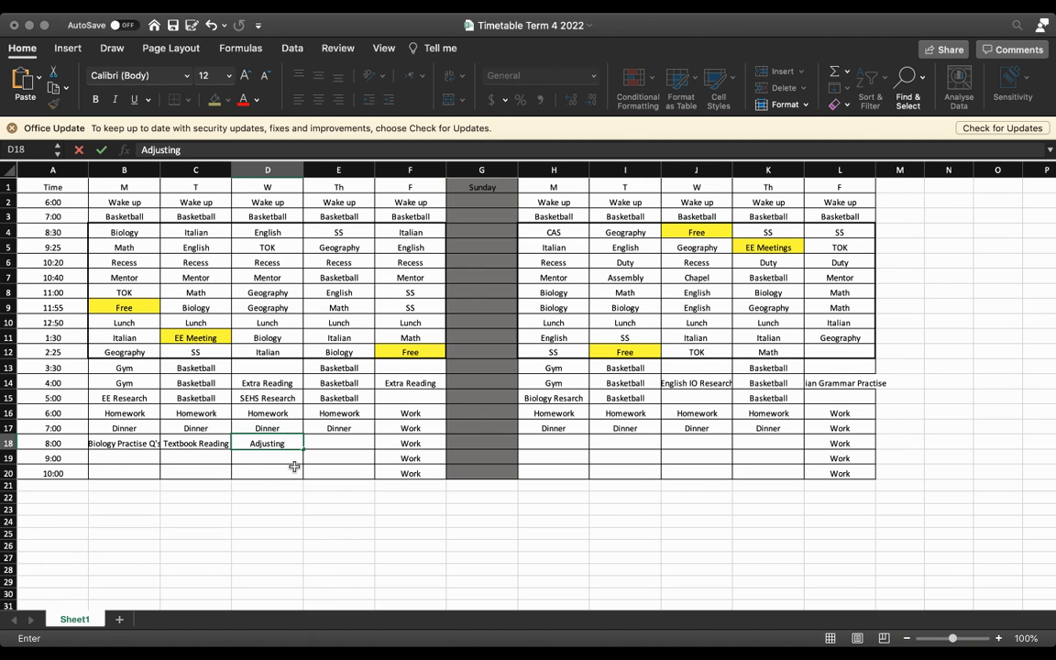
pyautogui.write(' notes')
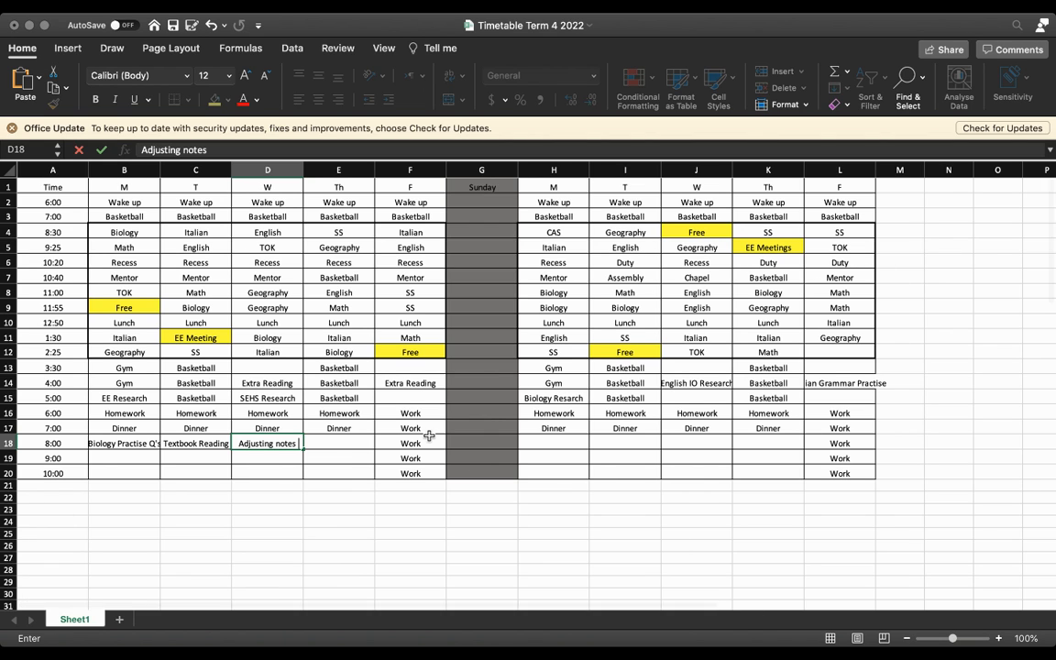
pyautogui.click(344, 444)
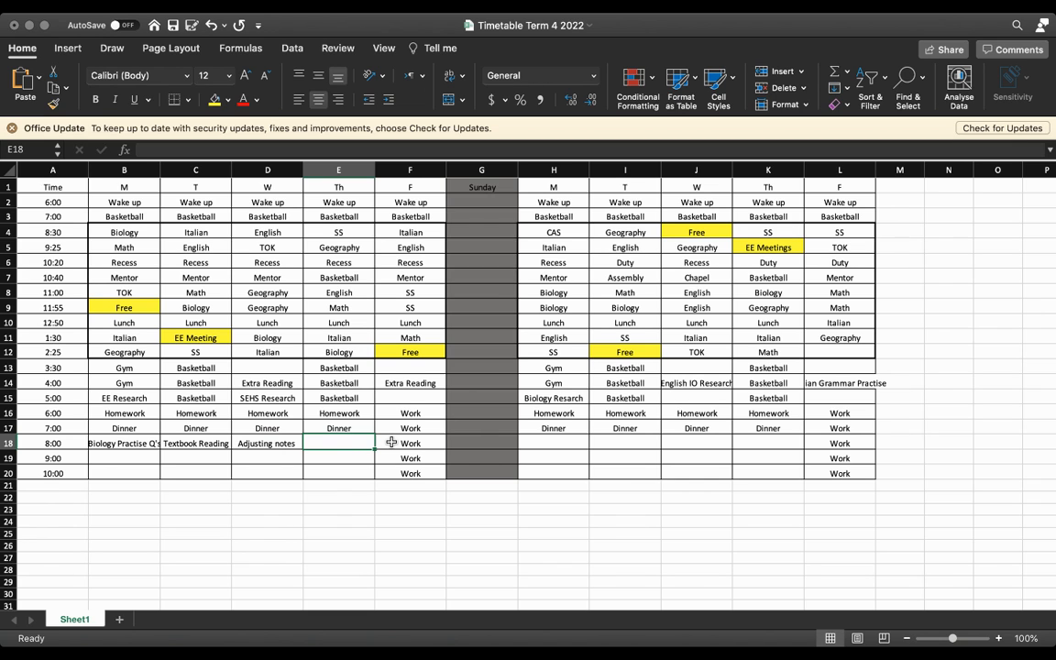
pyautogui.write('Read Englis')
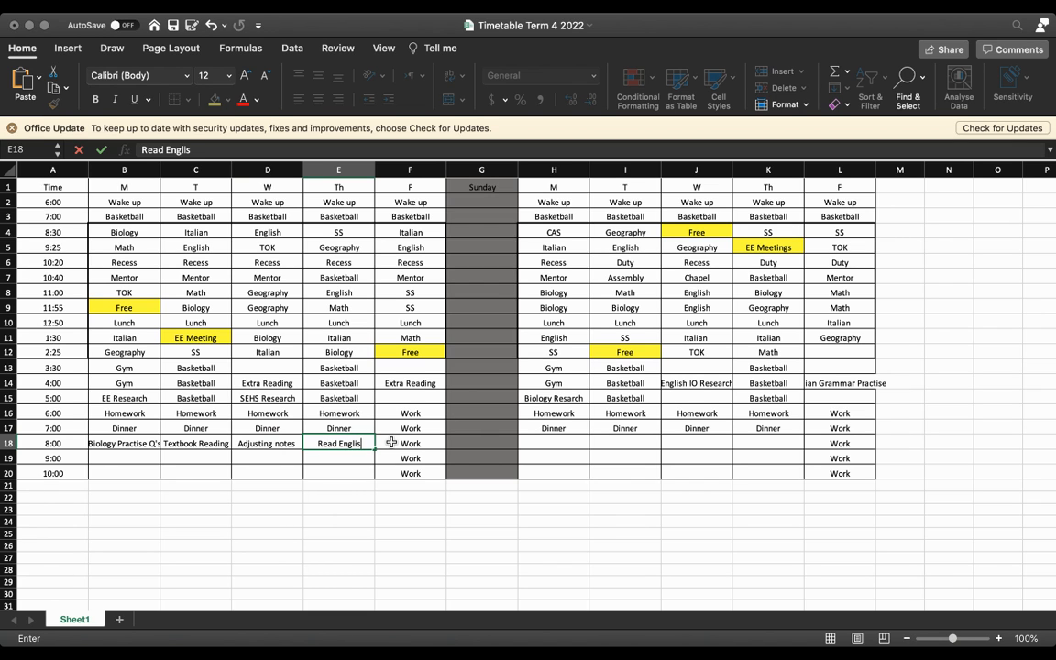
pyautogui.write('h text')
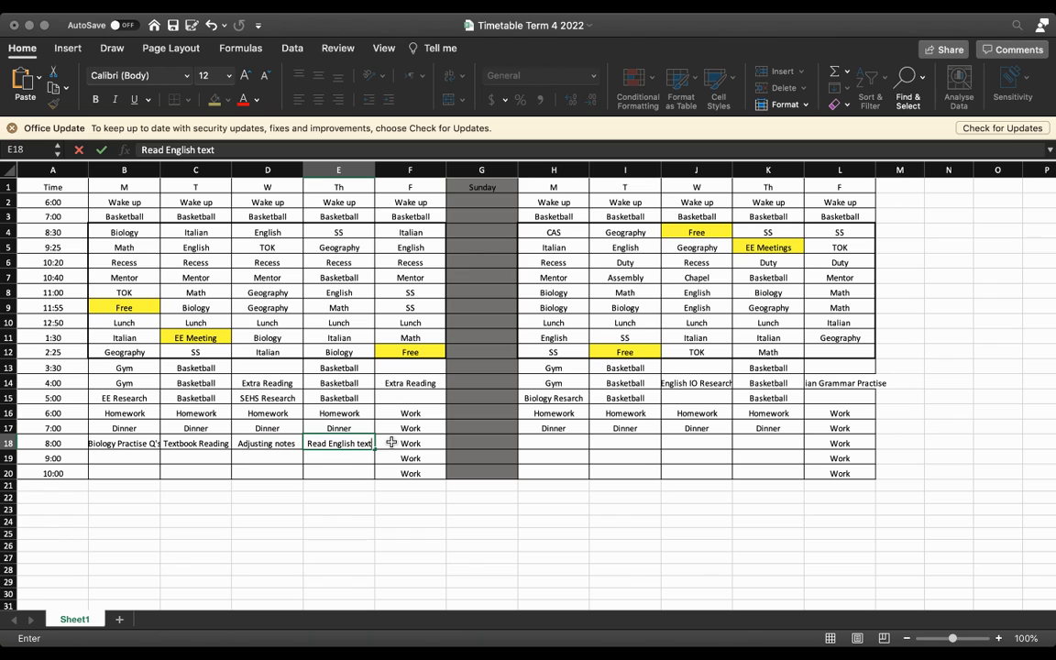
pyautogui.click(545, 442)
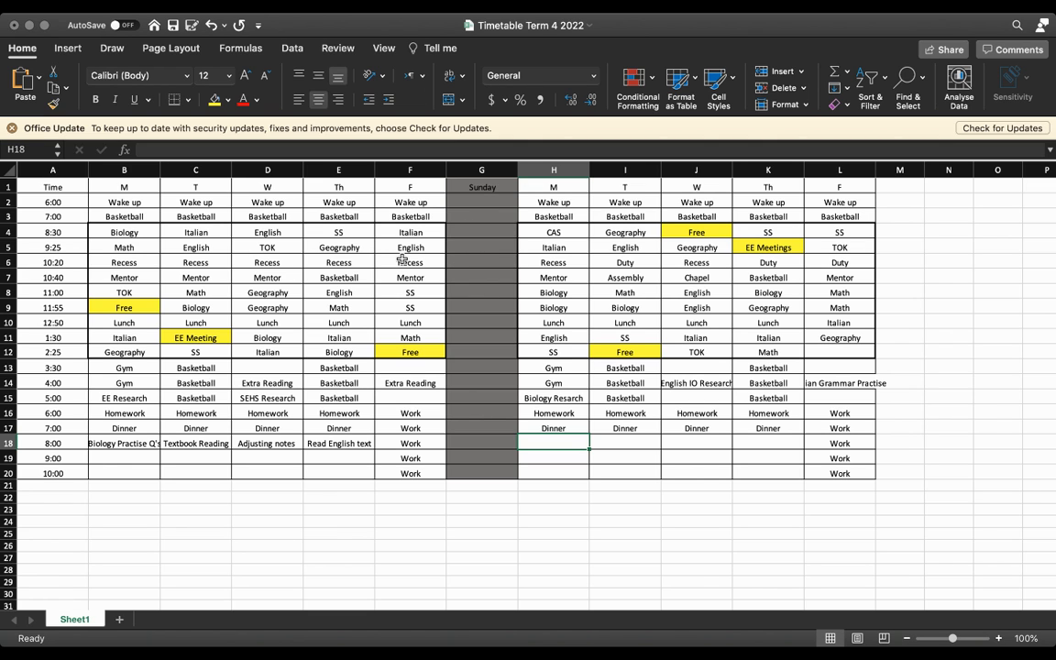
pyautogui.click(464, 262)
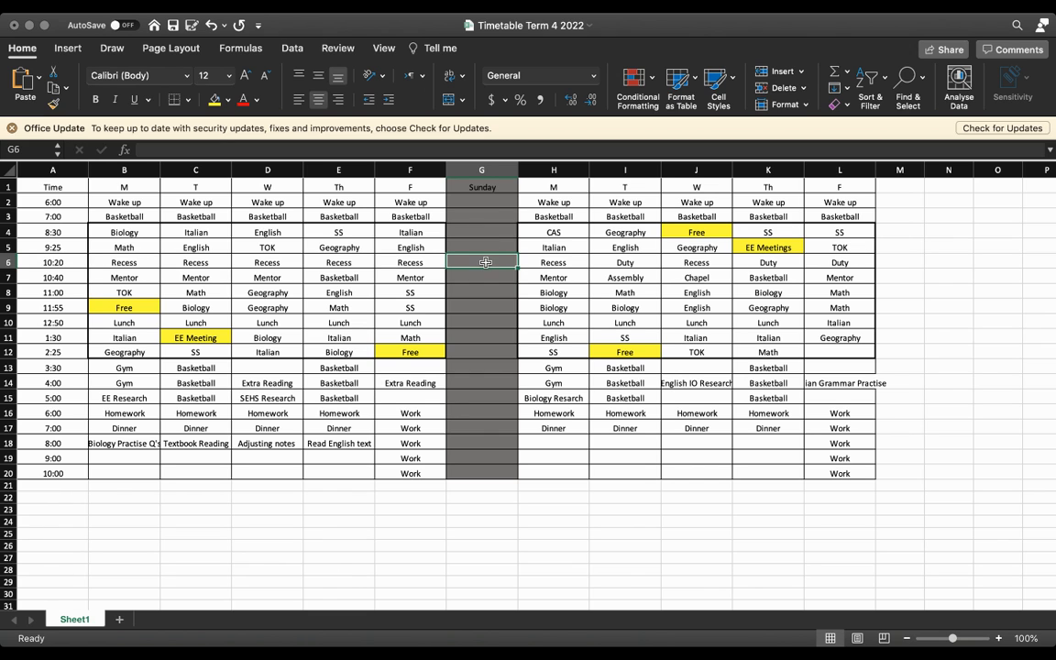
pyautogui.moveTo(481, 263); pyautogui.dragTo(473, 469)
pyautogui.click(473, 442)
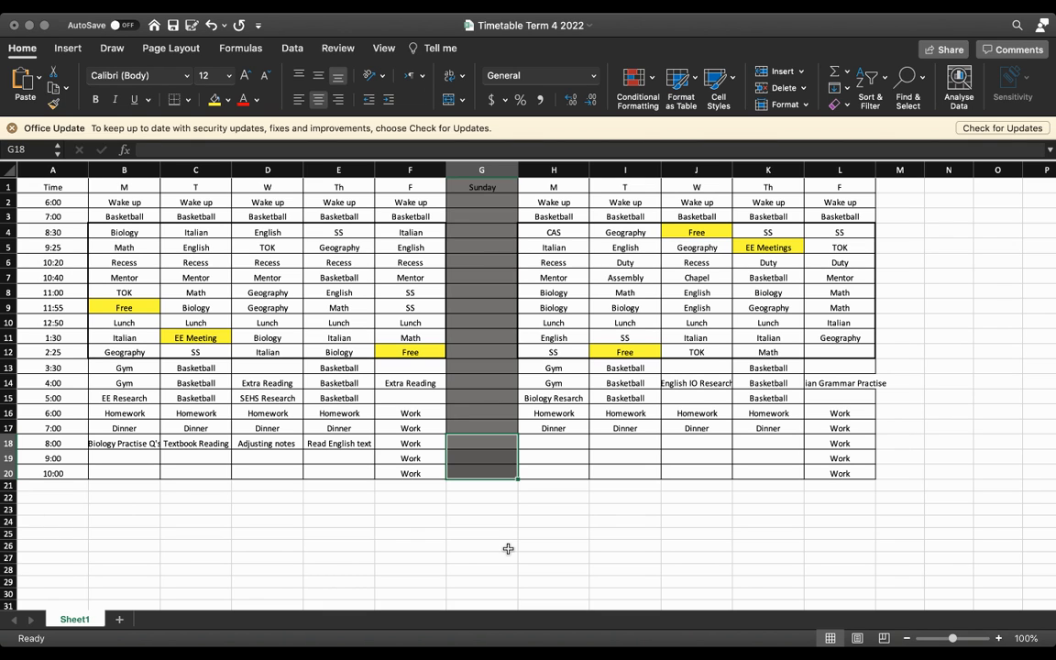
pyautogui.click(333, 447)
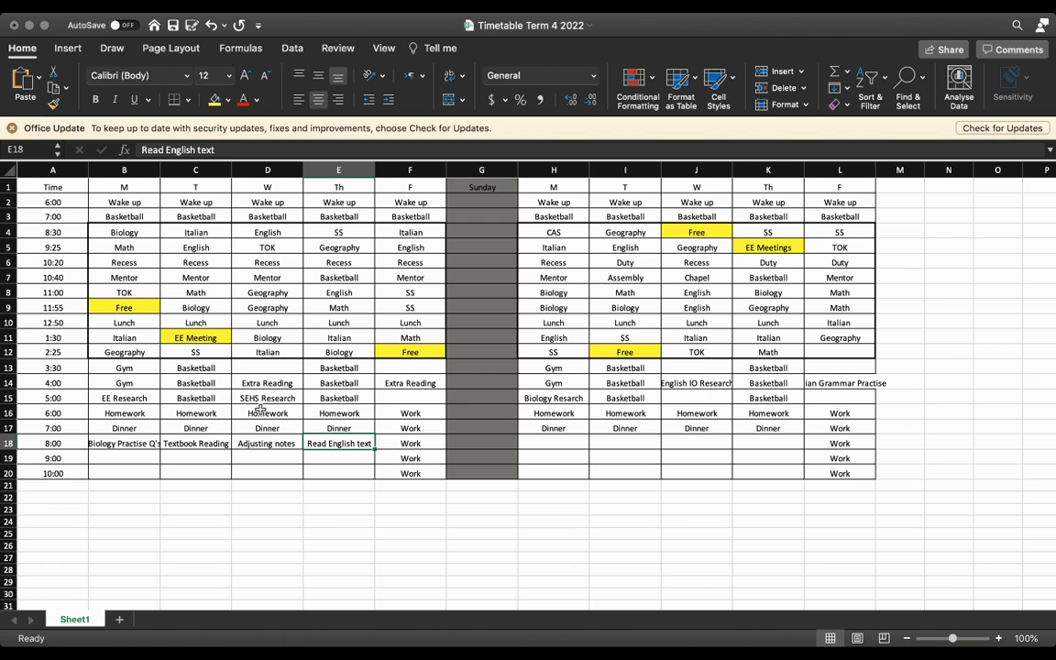